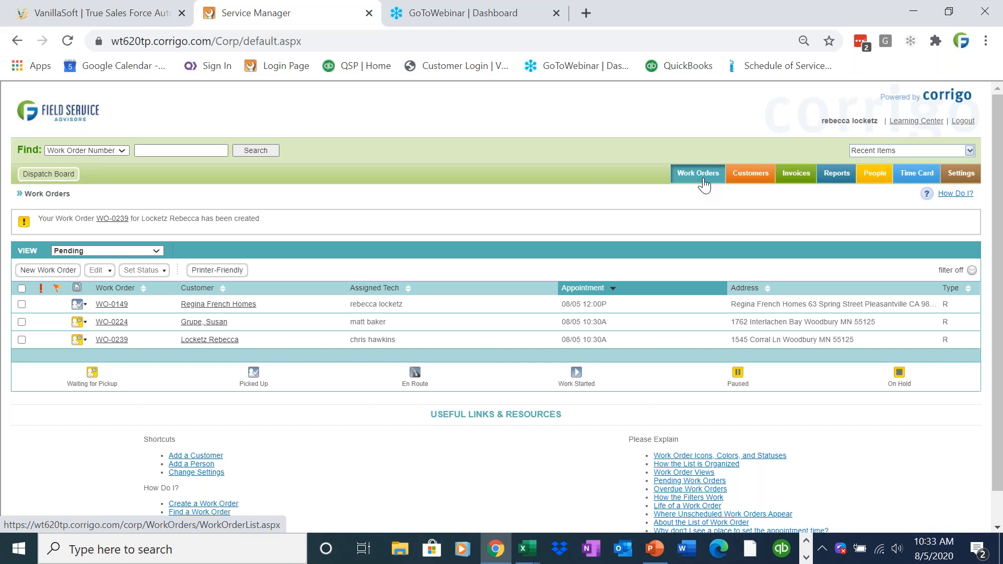
Open the Customers list of recently serviced customers after WO-0239 is confirmed.
click(752, 175)
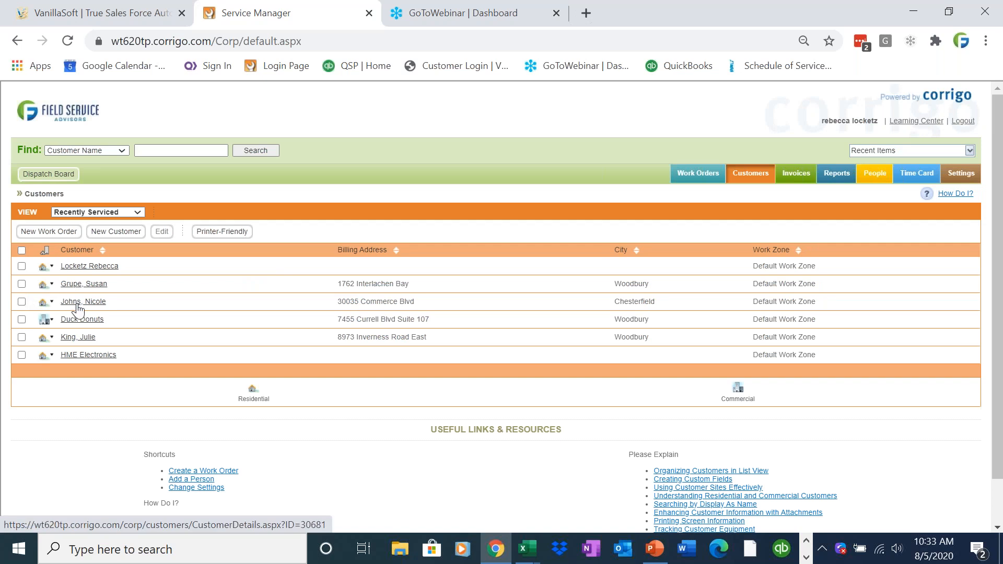
Start a new work order for Chesterfield, checking site 30035CO and abandoning an added site.
click(79, 303)
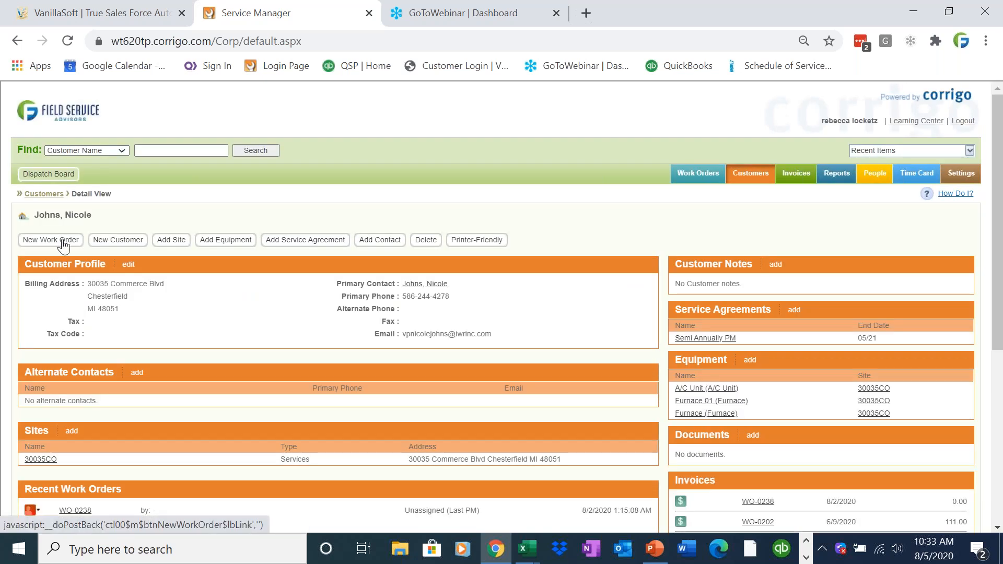
click(63, 241)
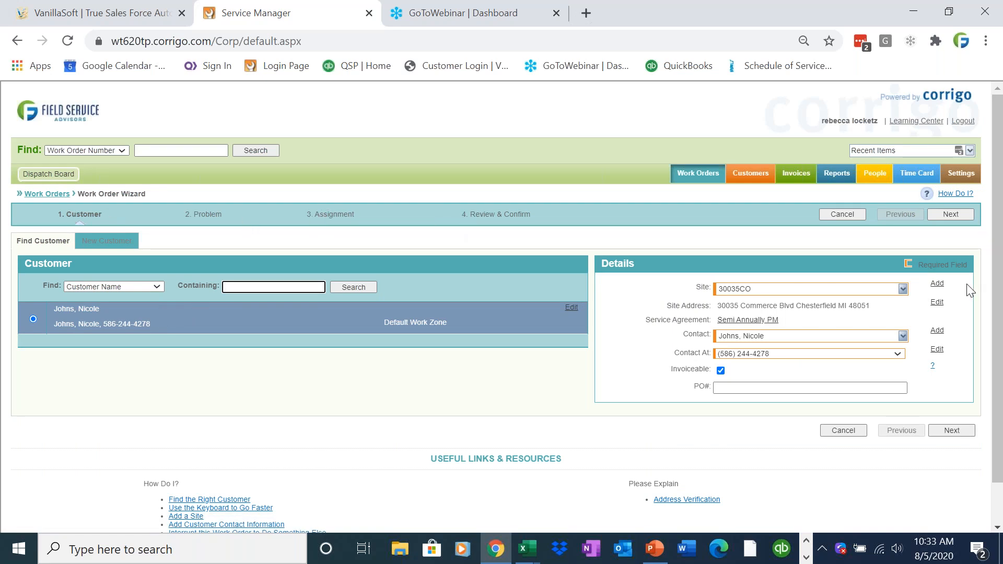
click(903, 290)
click(899, 300)
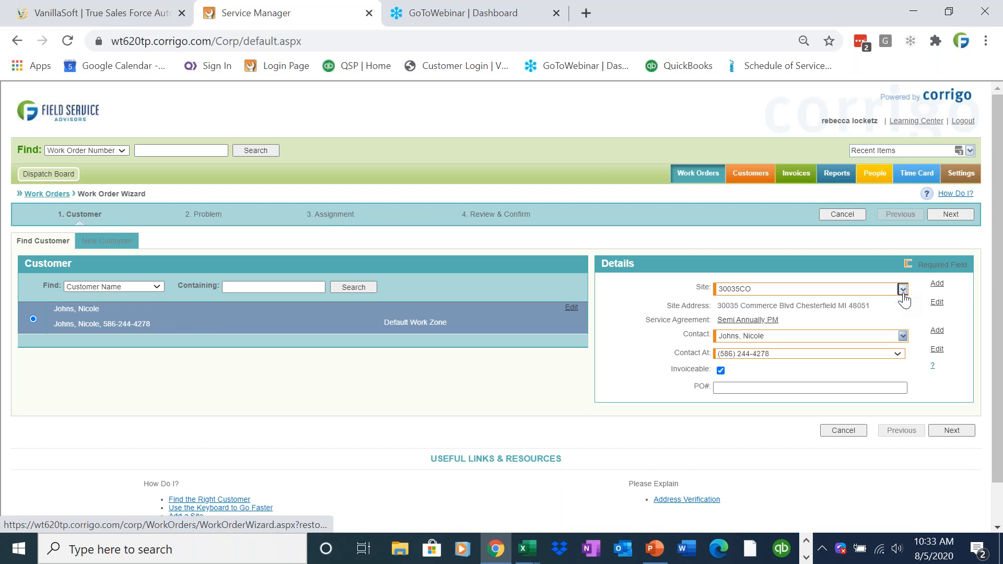
drag(888, 308, 707, 309)
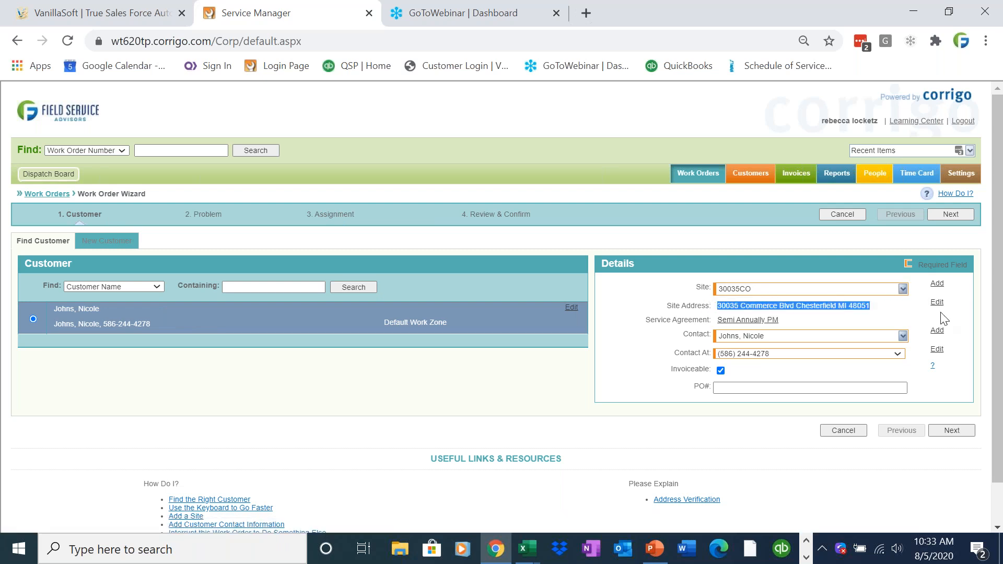
click(937, 286)
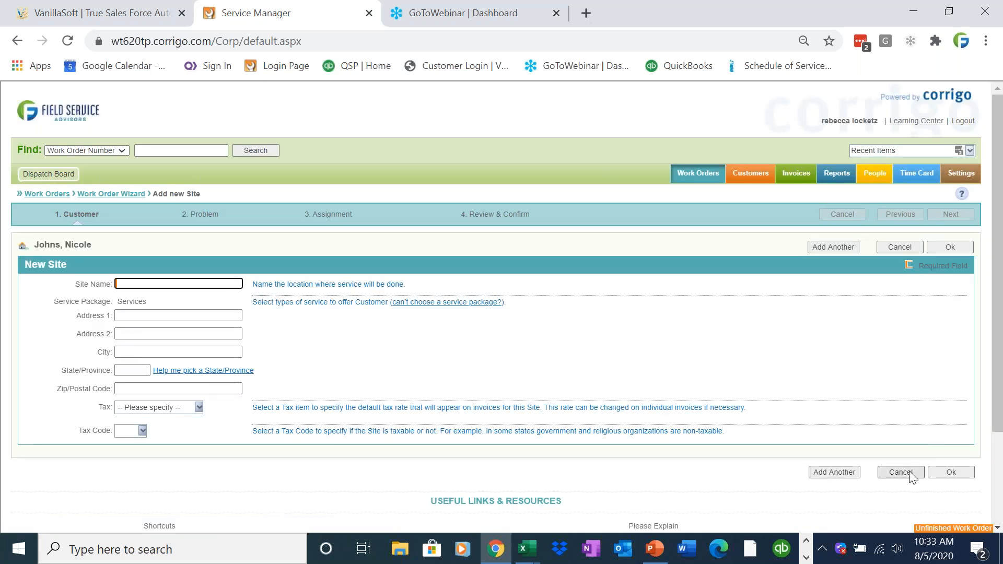
click(901, 472)
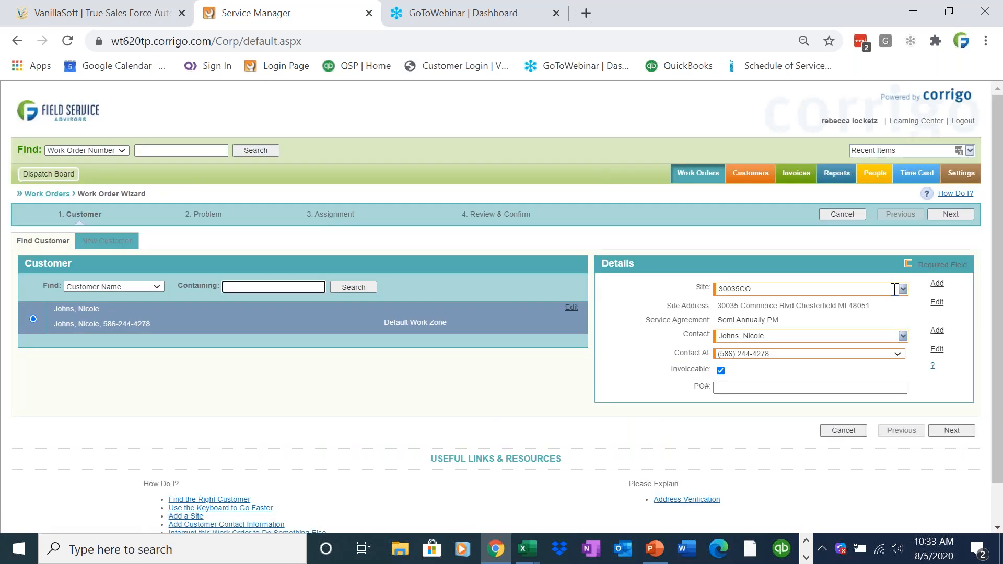
Keep site 30035CO and the phone contact method, then move past the Customer step.
click(902, 290)
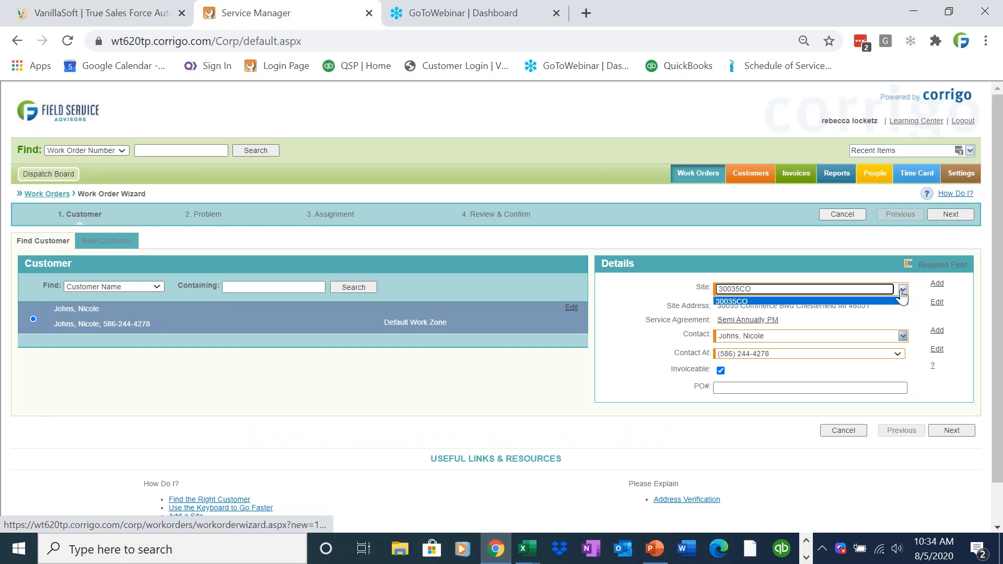
click(902, 294)
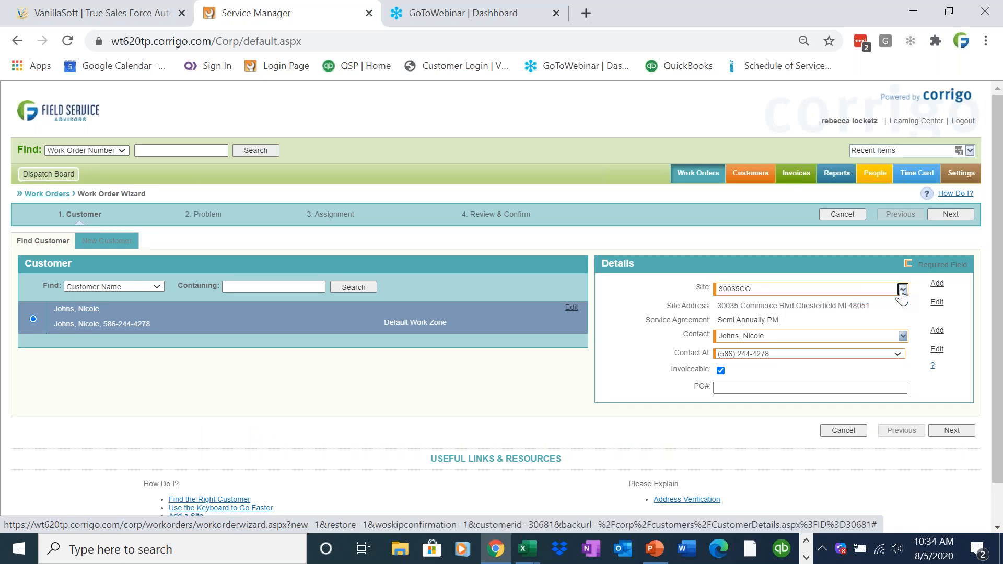
click(903, 290)
click(902, 295)
click(903, 294)
click(903, 294)
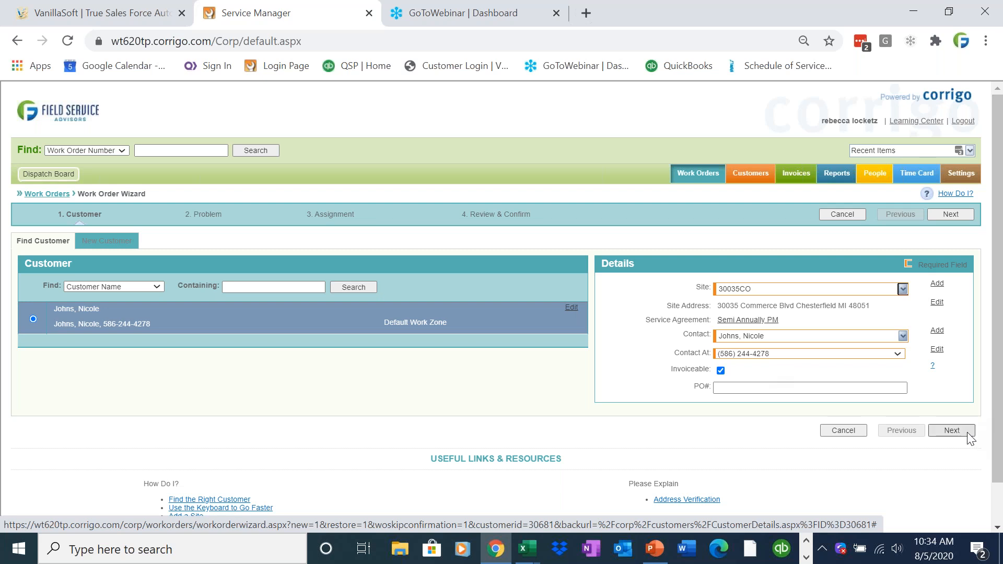
click(898, 354)
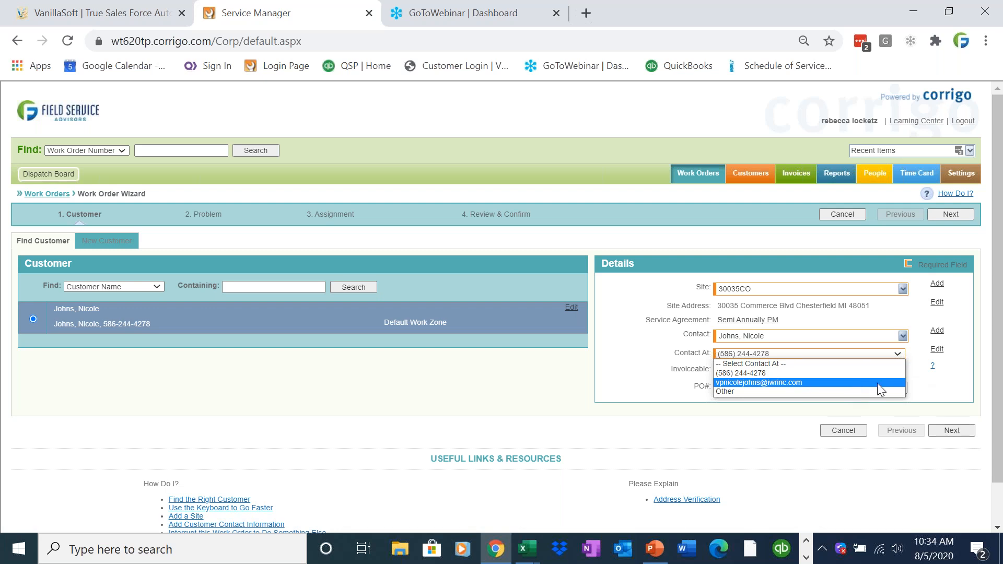
click(899, 358)
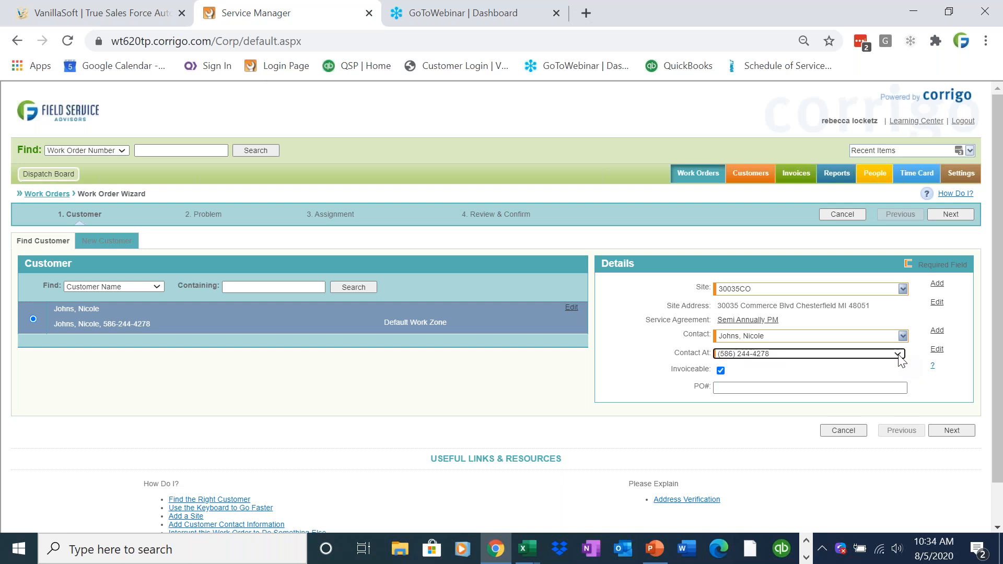
click(952, 431)
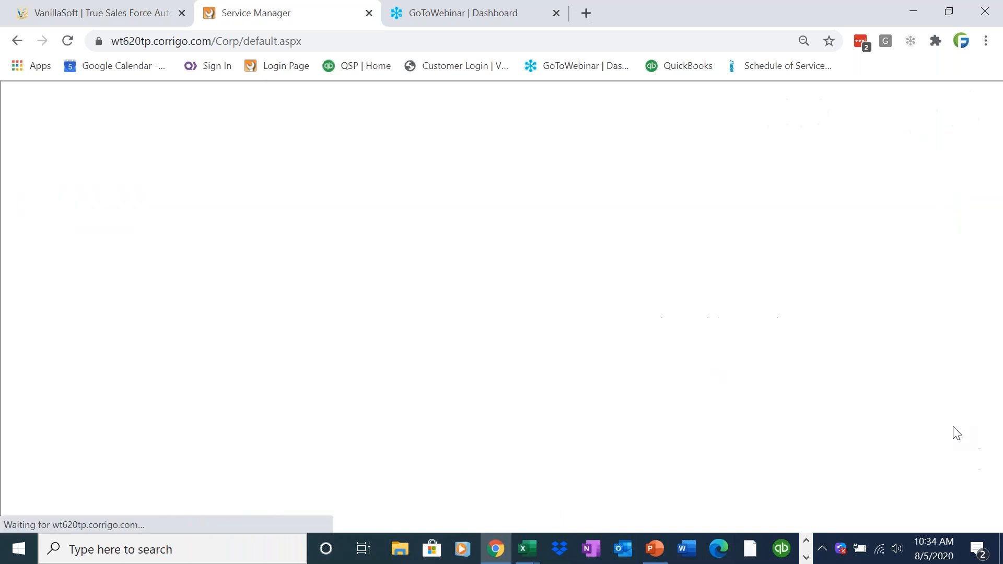
Set the problem to Service/Repair – No heat, review the site's service history, and continue.
drag(205, 211, 180, 212)
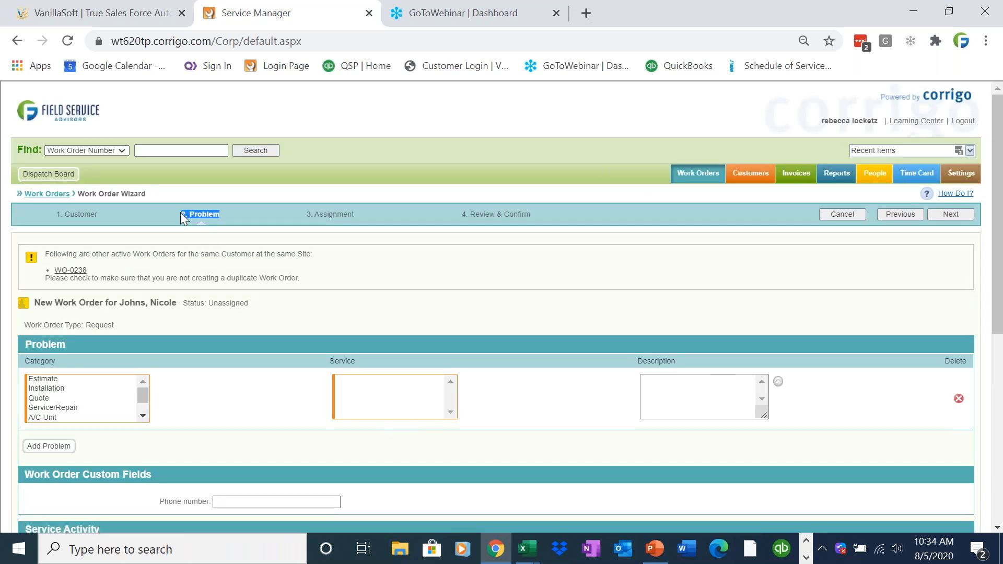
click(78, 407)
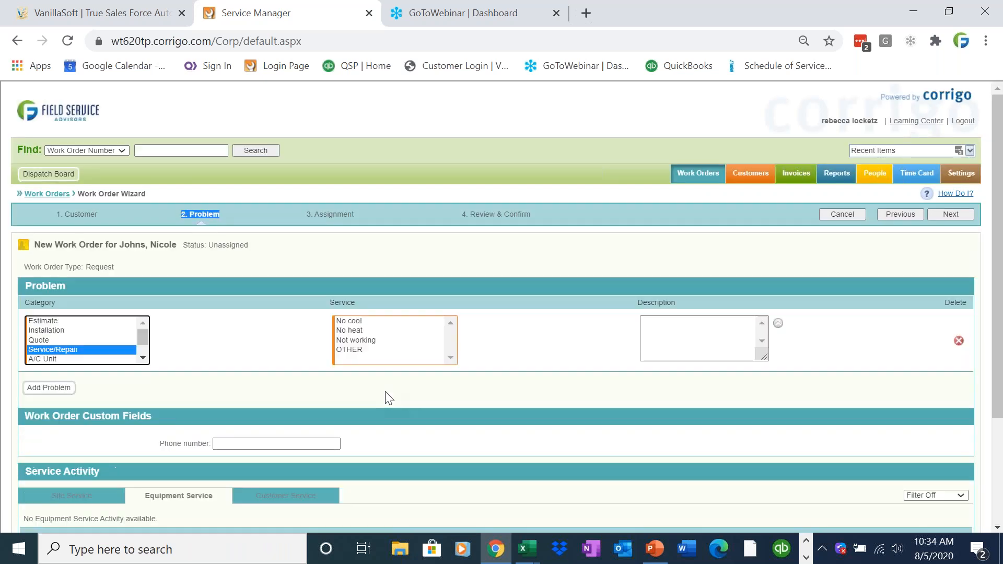
click(382, 329)
click(686, 332)
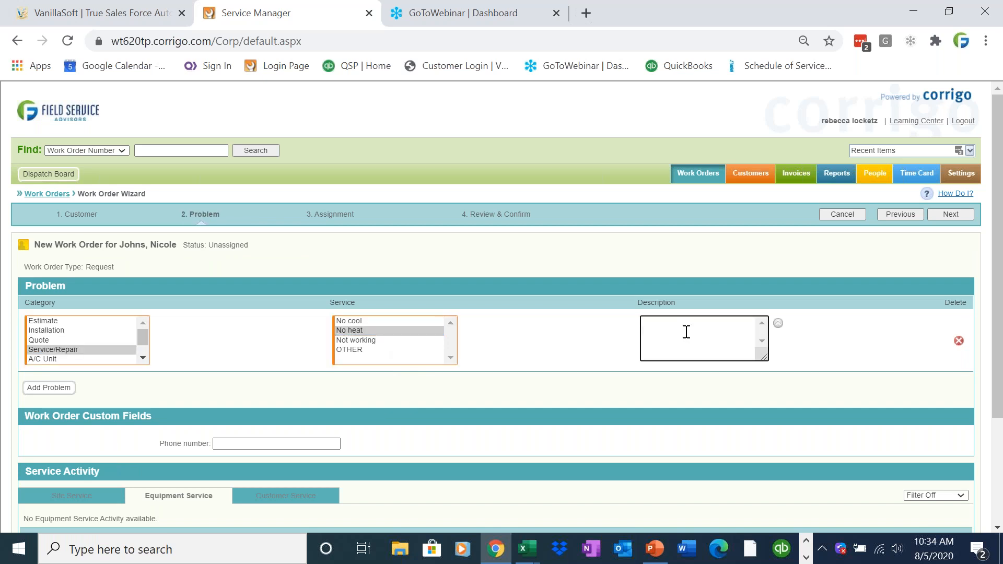
click(96, 500)
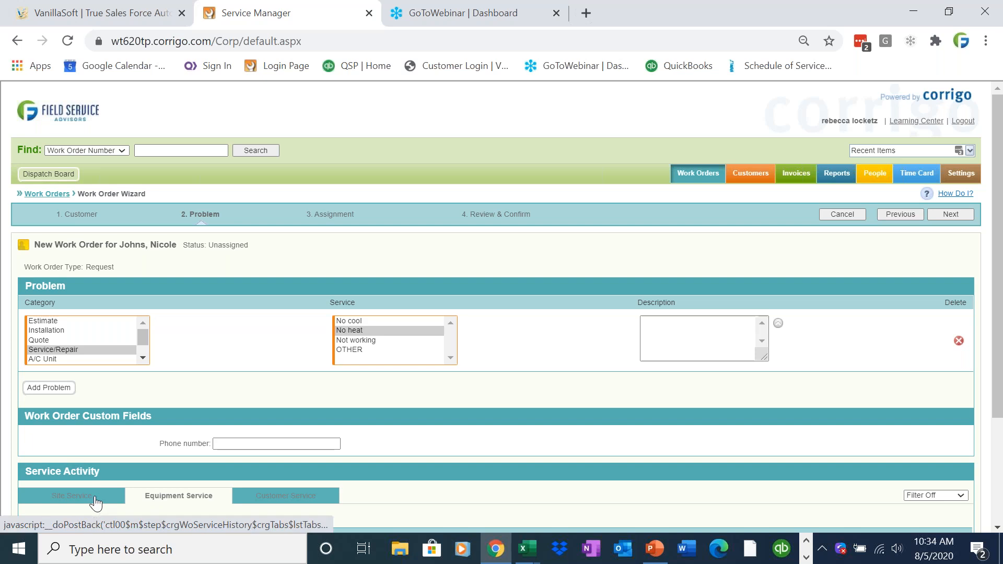
drag(1001, 307, 1001, 420)
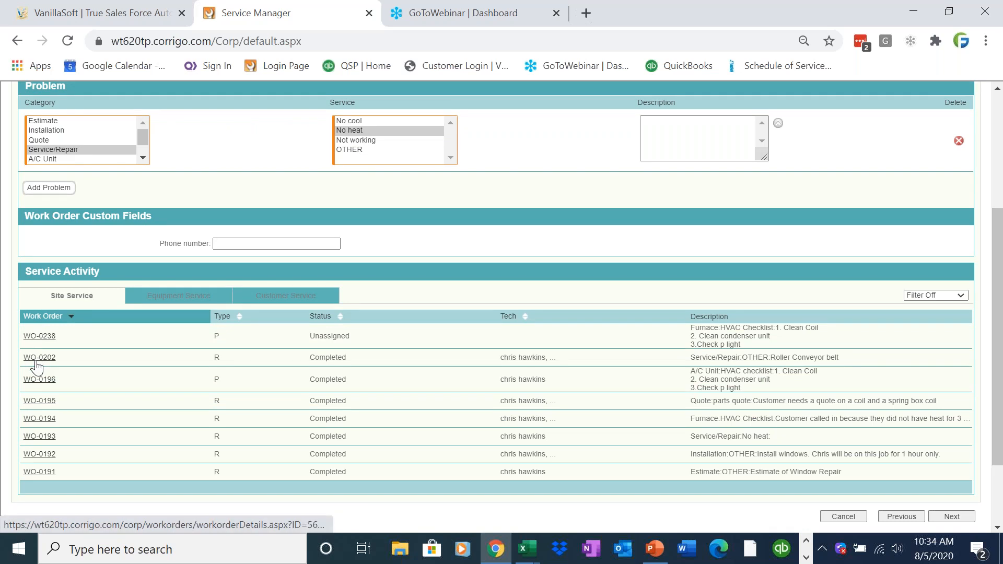
drag(1001, 292, 1001, 219)
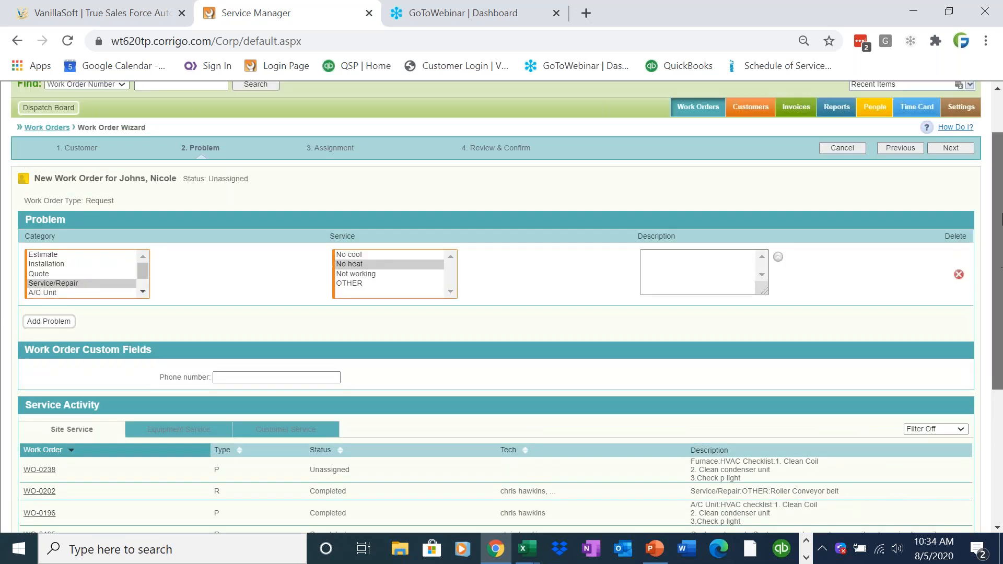
click(952, 147)
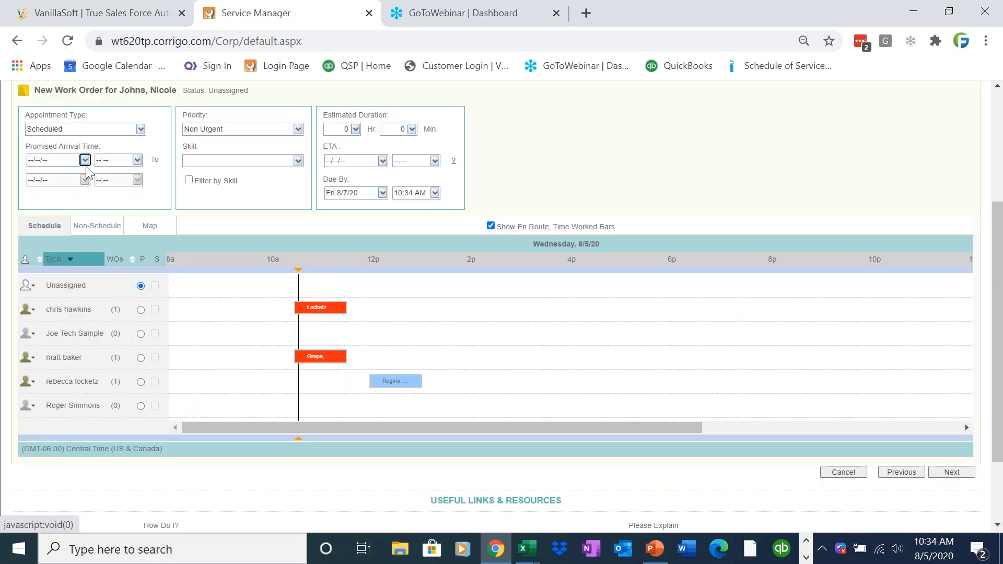
click(84, 160)
click(86, 277)
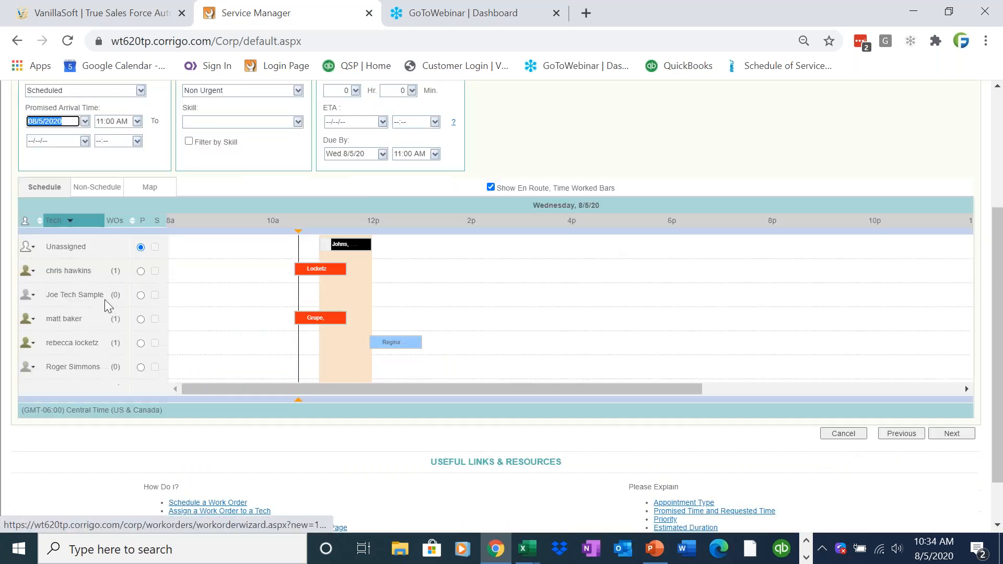
click(141, 271)
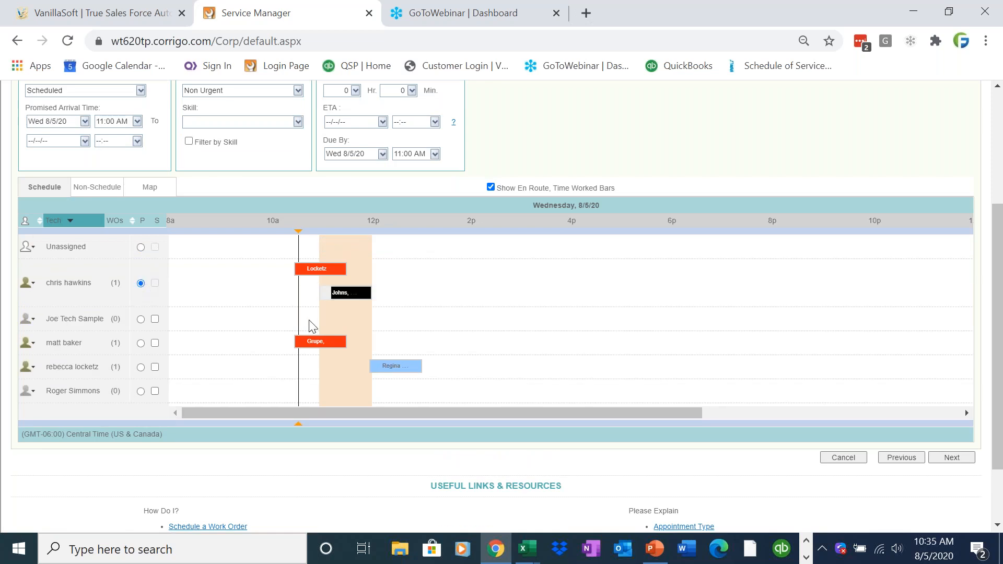
drag(337, 294, 412, 292)
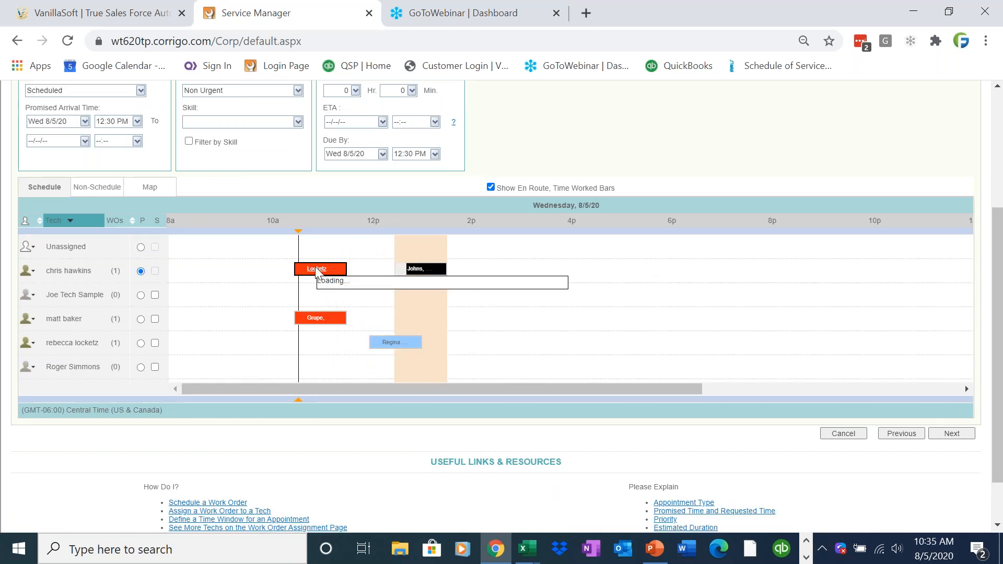
mouse_move(316, 272)
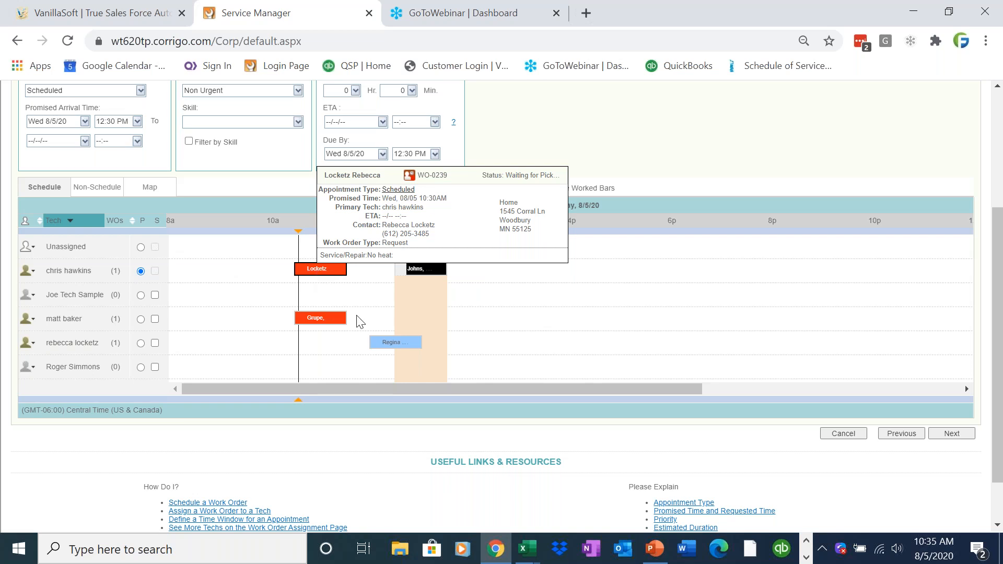
mouse_move(391, 342)
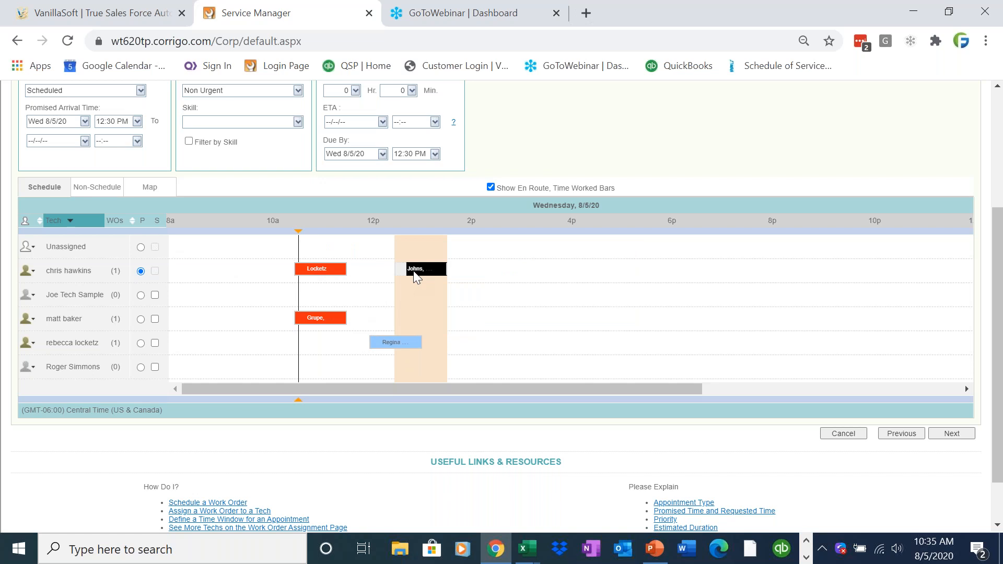
End the arrival window today at 02:30 PM and finish the work order.
click(84, 141)
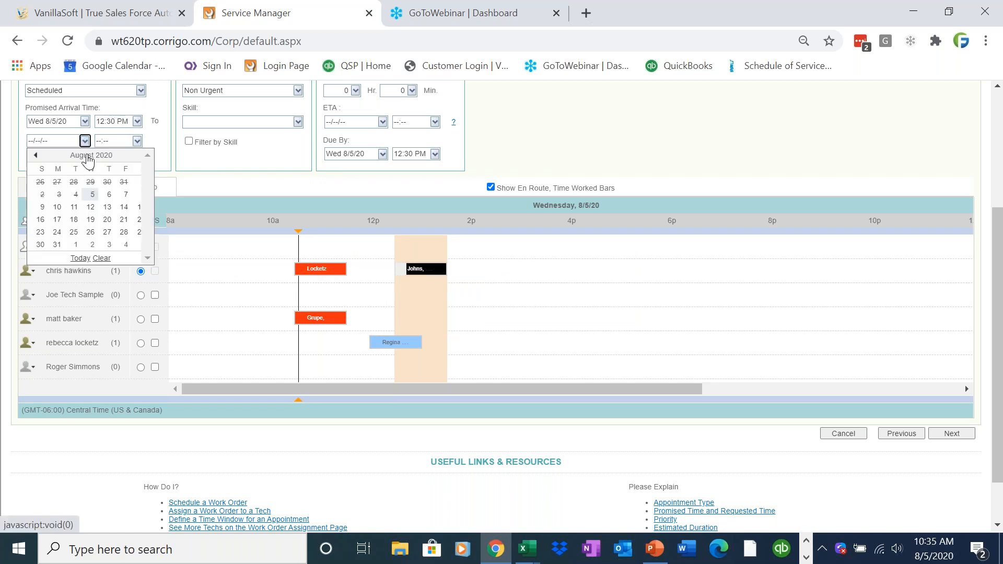
click(81, 259)
click(137, 141)
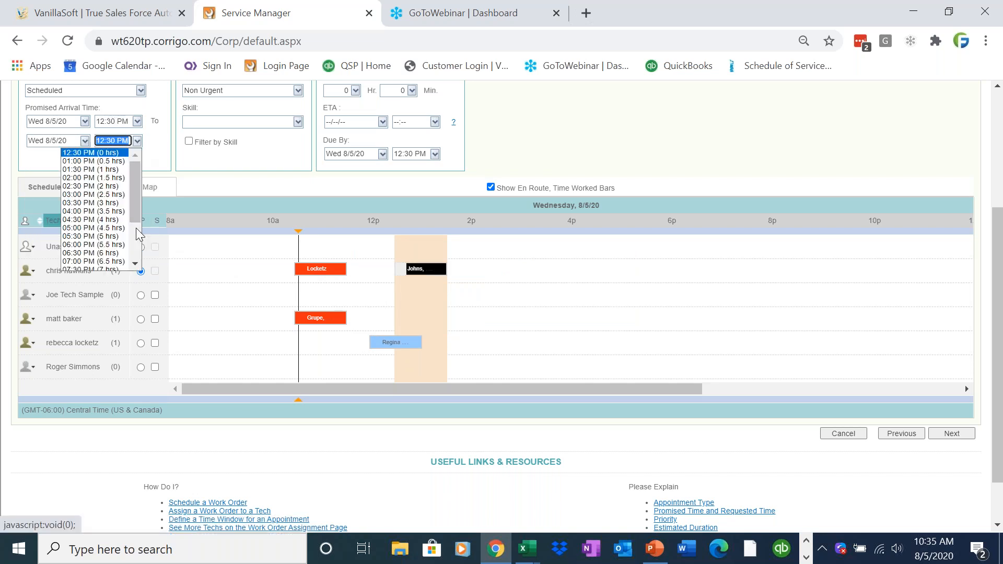
click(113, 187)
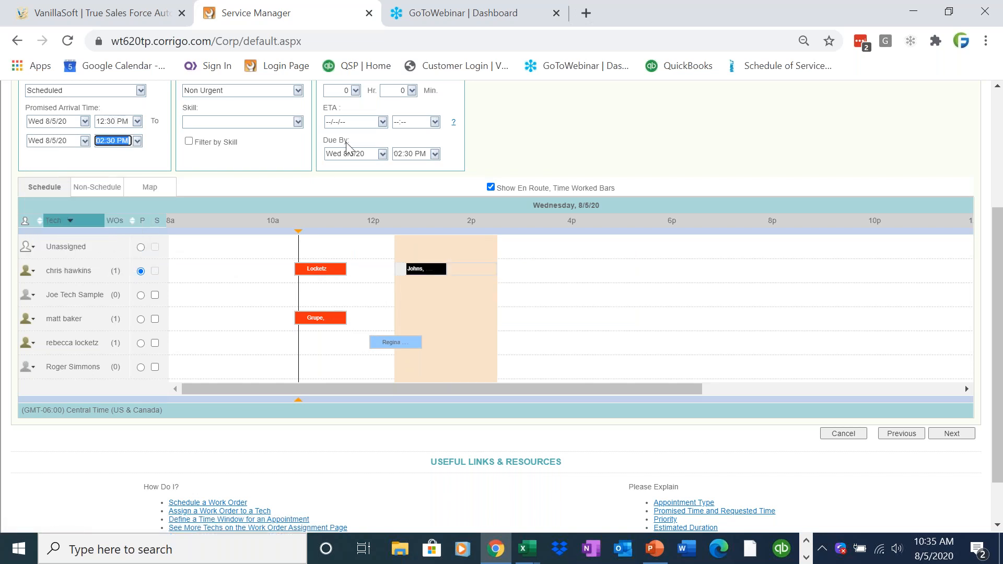
click(946, 435)
click(949, 450)
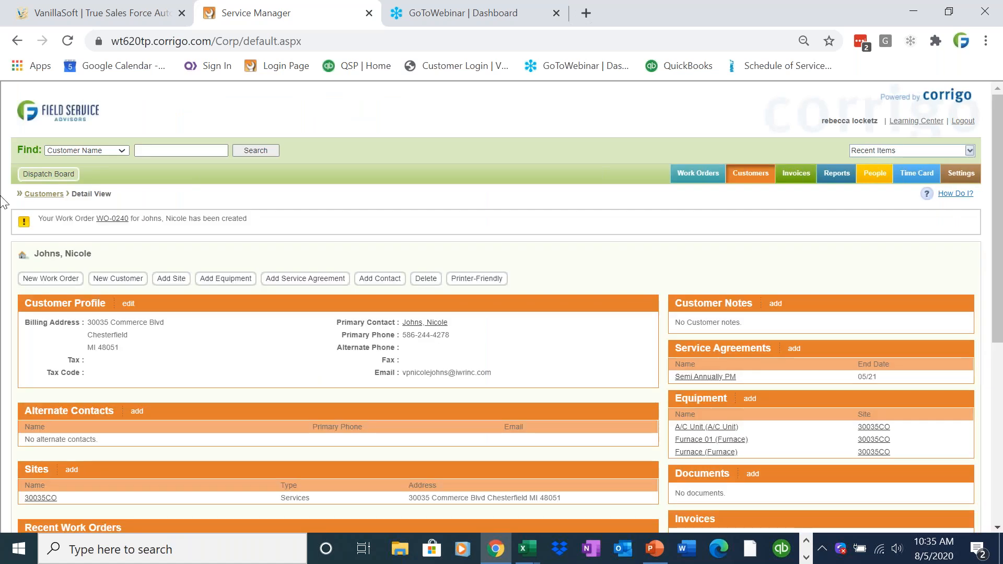
drag(130, 220, 92, 223)
click(694, 174)
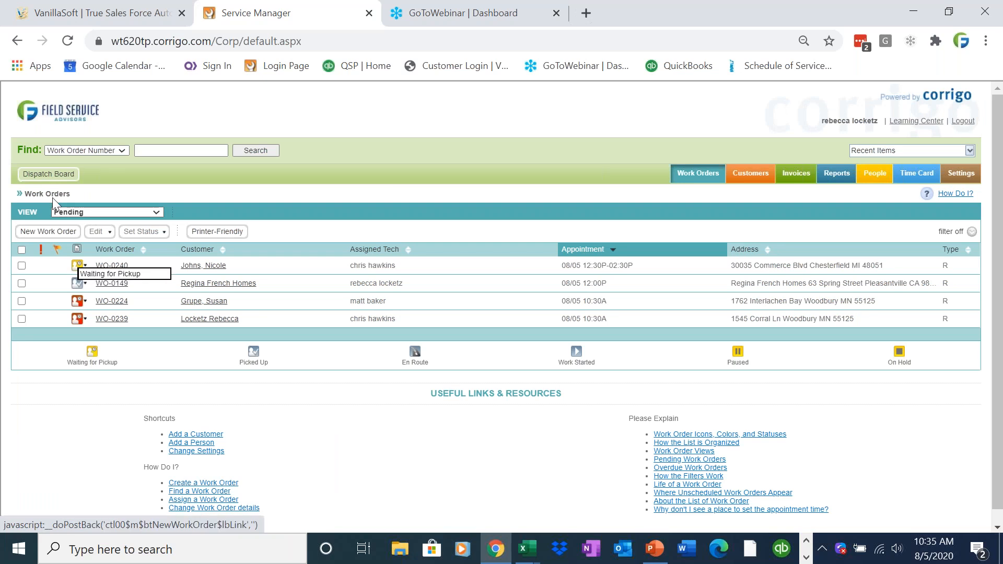
click(48, 174)
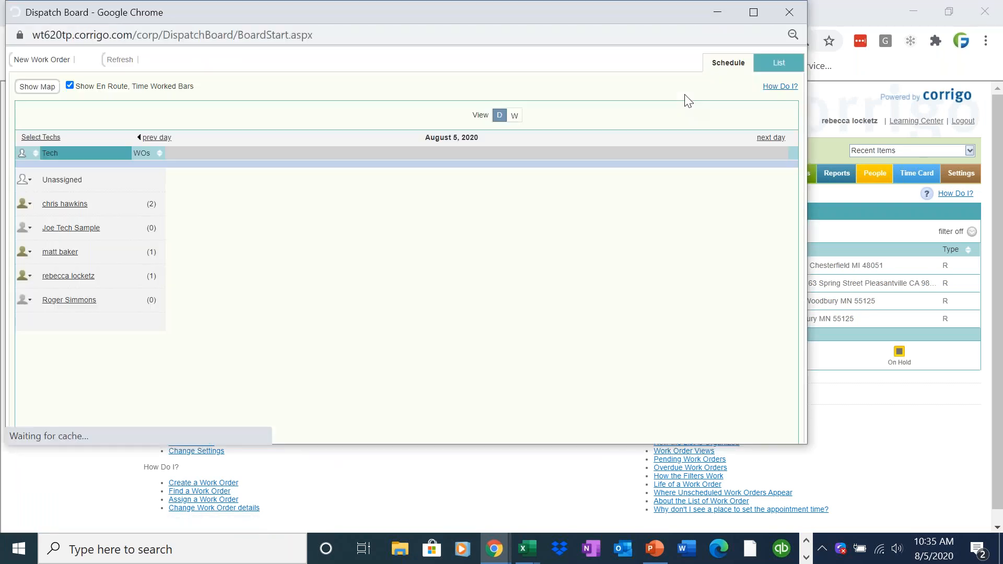
mouse_move(409, 205)
mouse_move(409, 206)
mouse_down()
mouse_move(394, 210)
mouse_move(505, 208)
mouse_move(401, 201)
mouse_up()
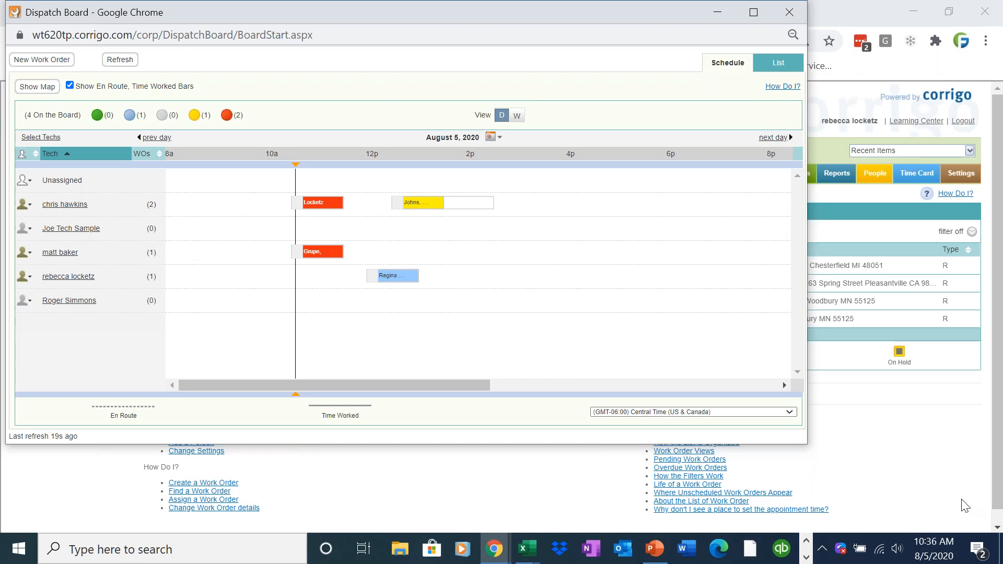
click(807, 556)
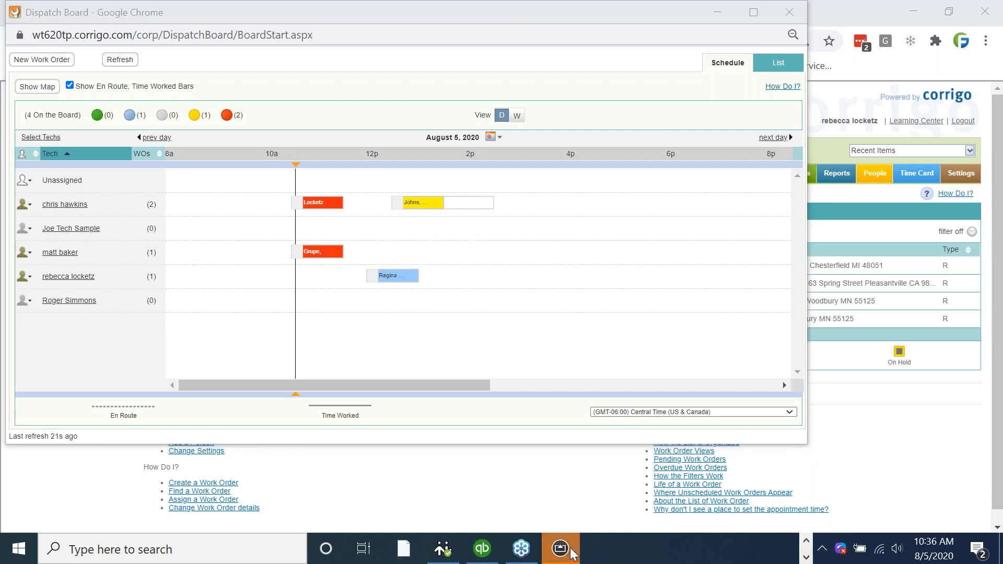
In the mirrored mobile app, open WO-0240 from Waiting for Pickup and choose Pick Up and Start.
click(560, 548)
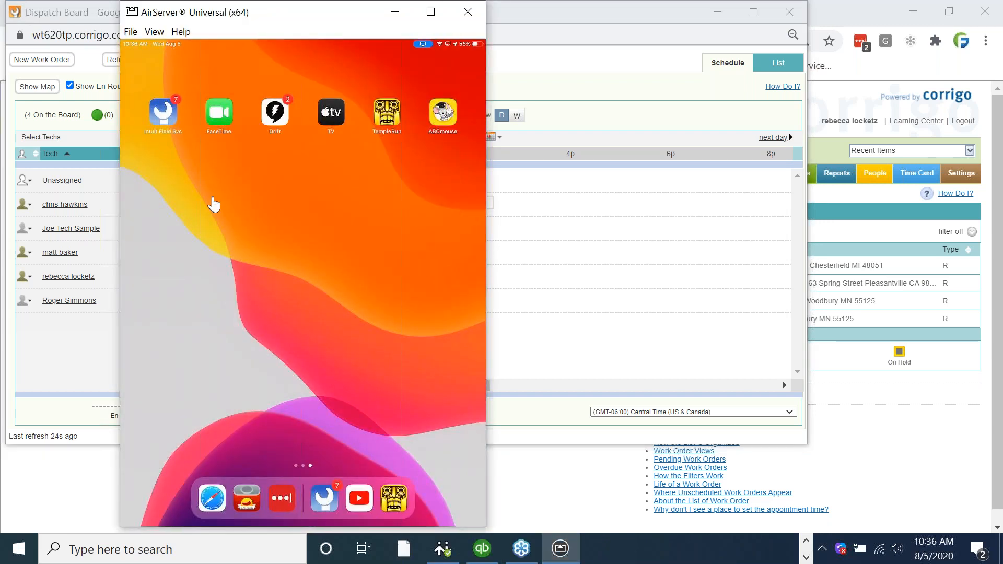
click(168, 129)
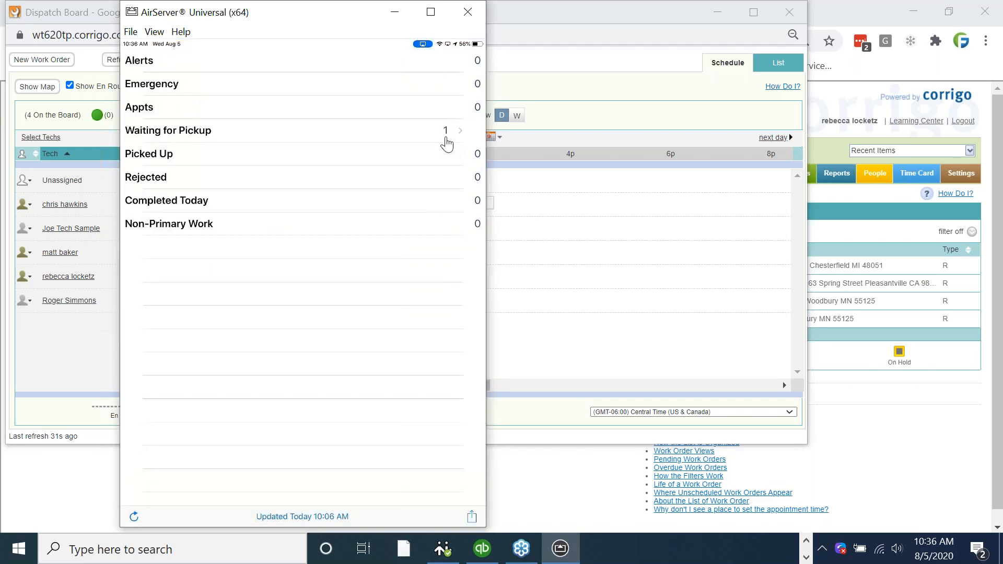
click(446, 138)
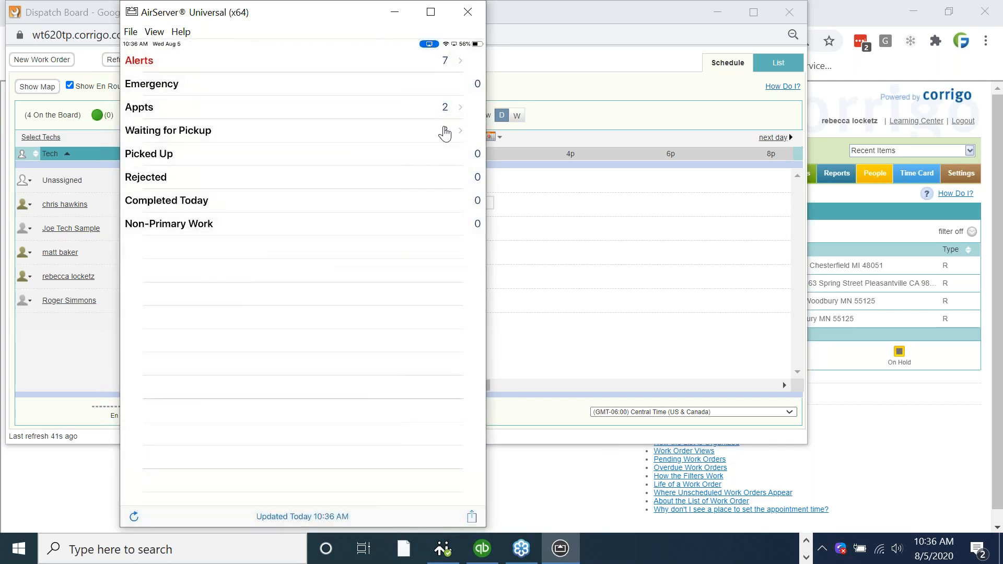
click(445, 132)
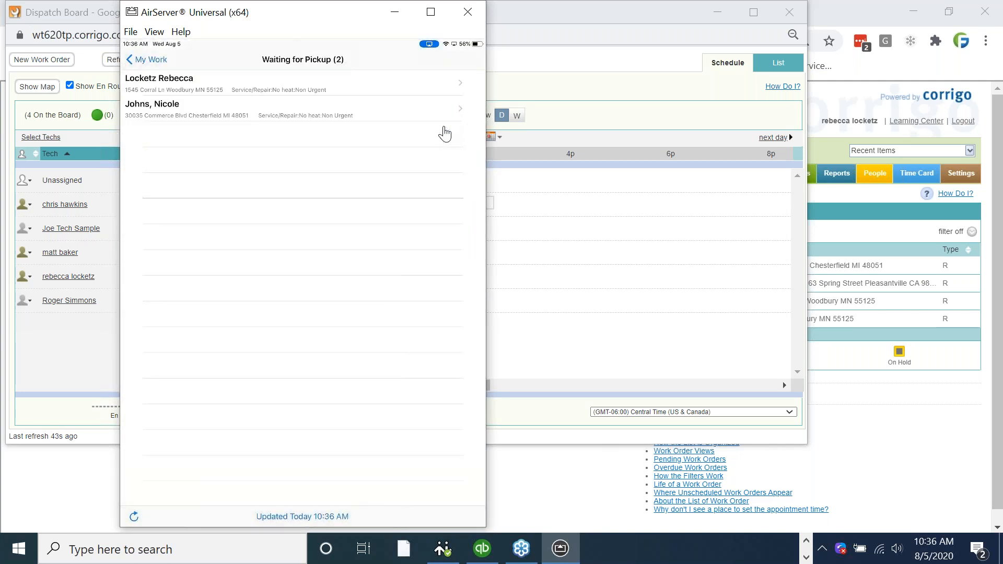
click(444, 119)
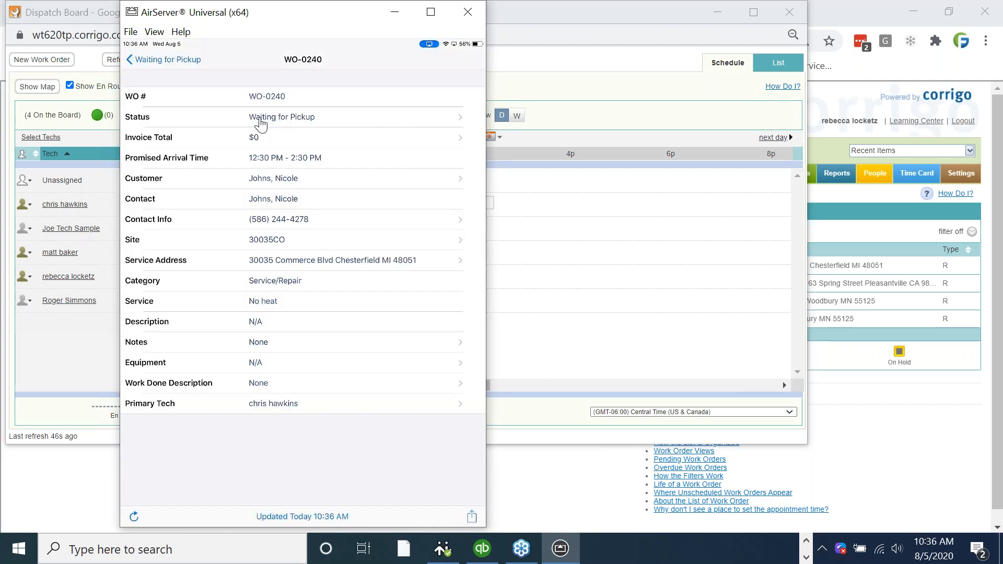
click(443, 120)
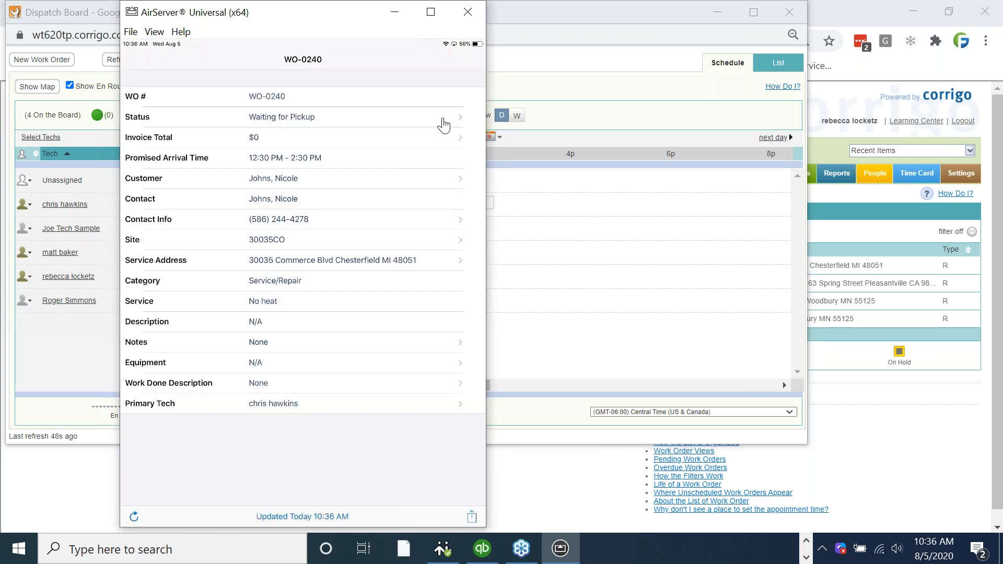
click(443, 120)
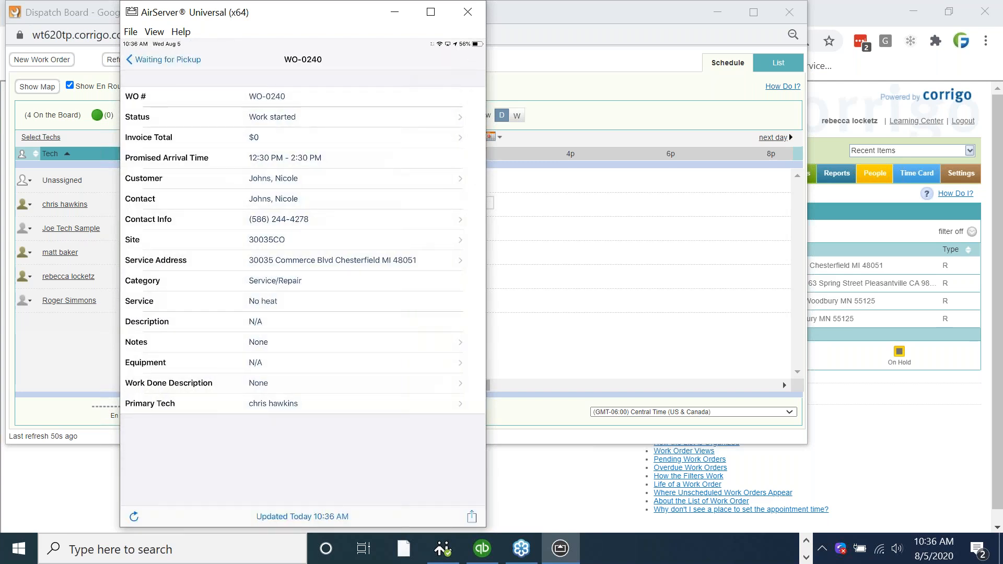
click(627, 260)
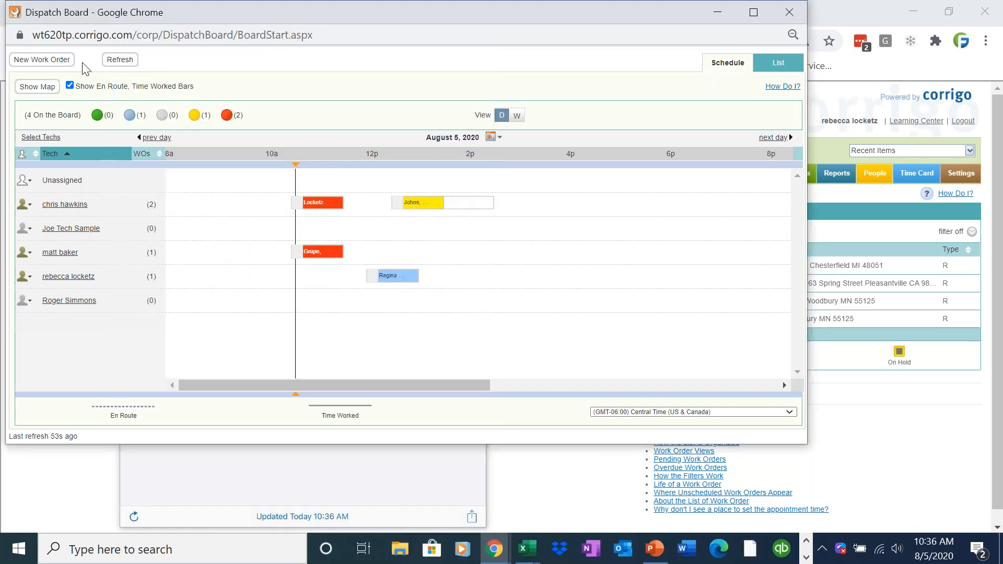
Refresh the Dispatch Board to confirm WO-0240 is Work Started, then return to the mobile app.
click(109, 62)
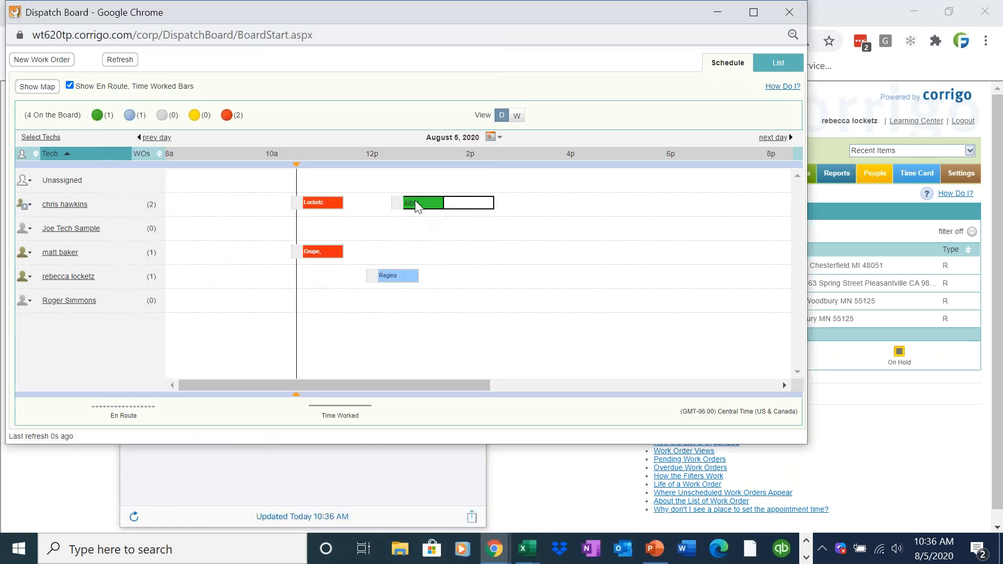
mouse_move(416, 203)
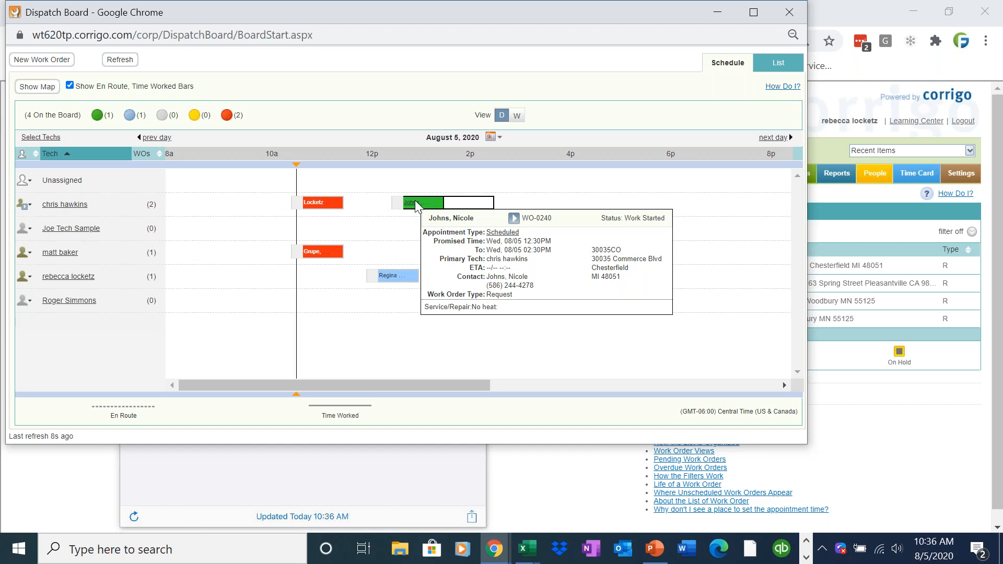
click(805, 558)
click(560, 548)
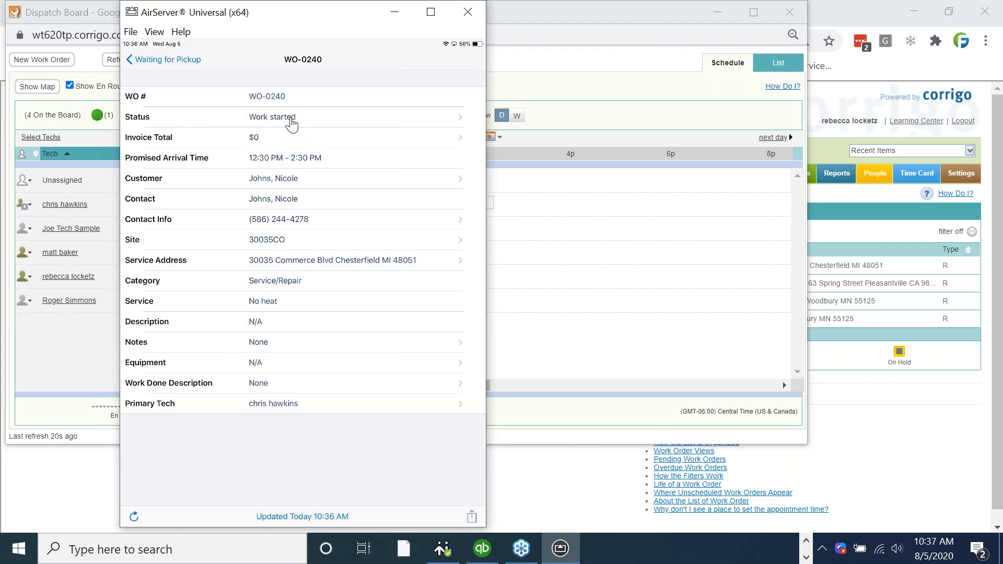
click(909, 178)
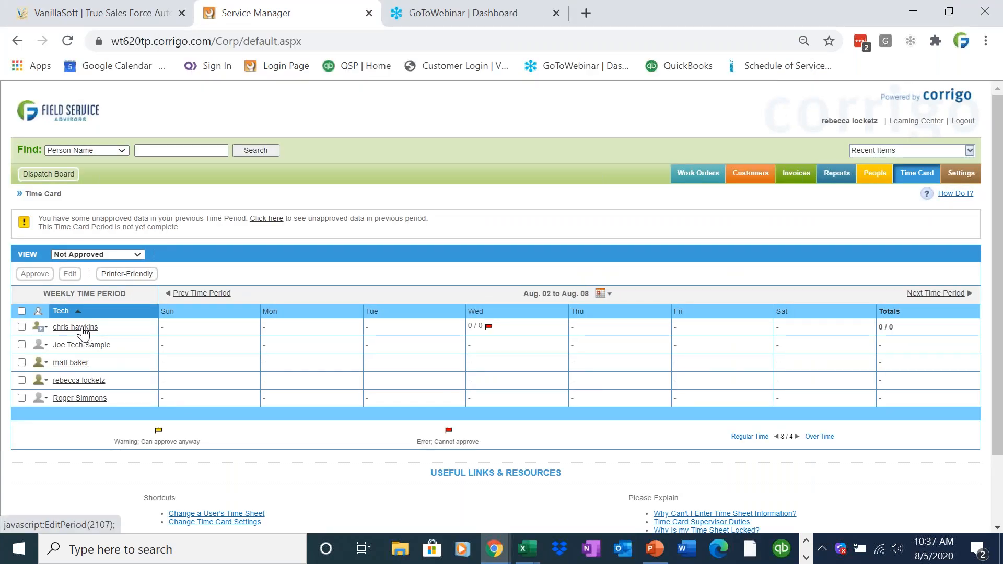
click(83, 332)
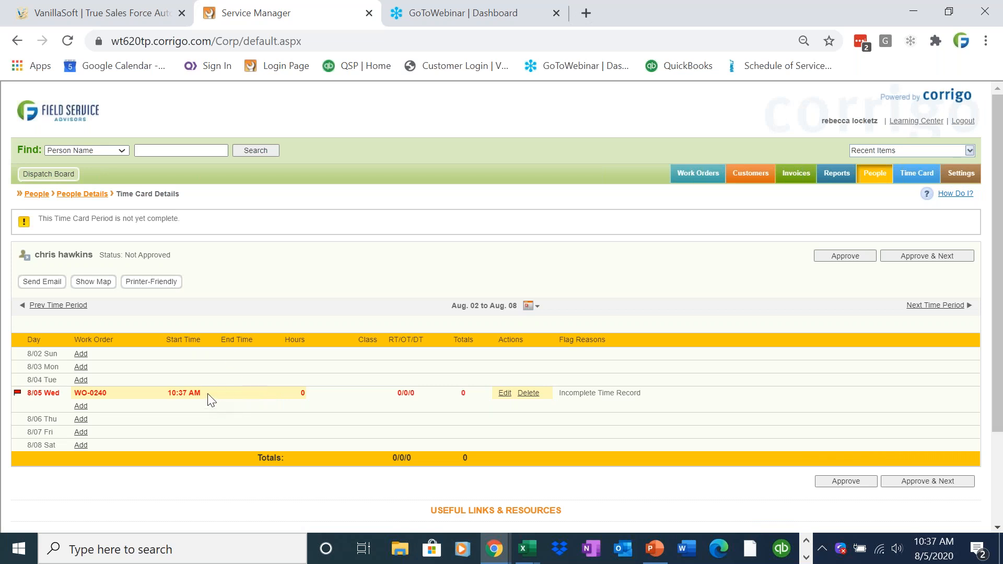
drag(199, 393, 170, 393)
drag(286, 393, 428, 395)
click(459, 406)
click(806, 558)
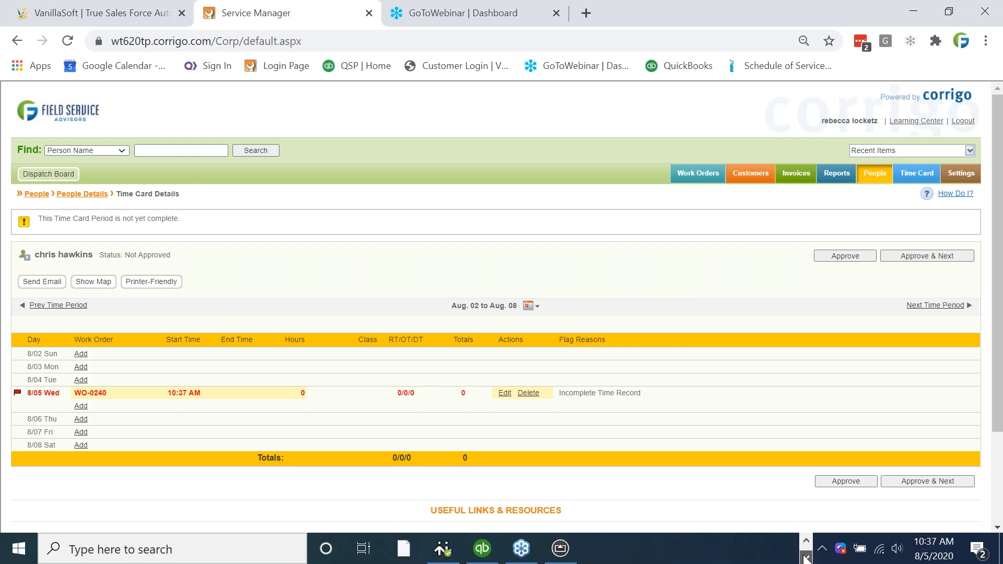
click(560, 548)
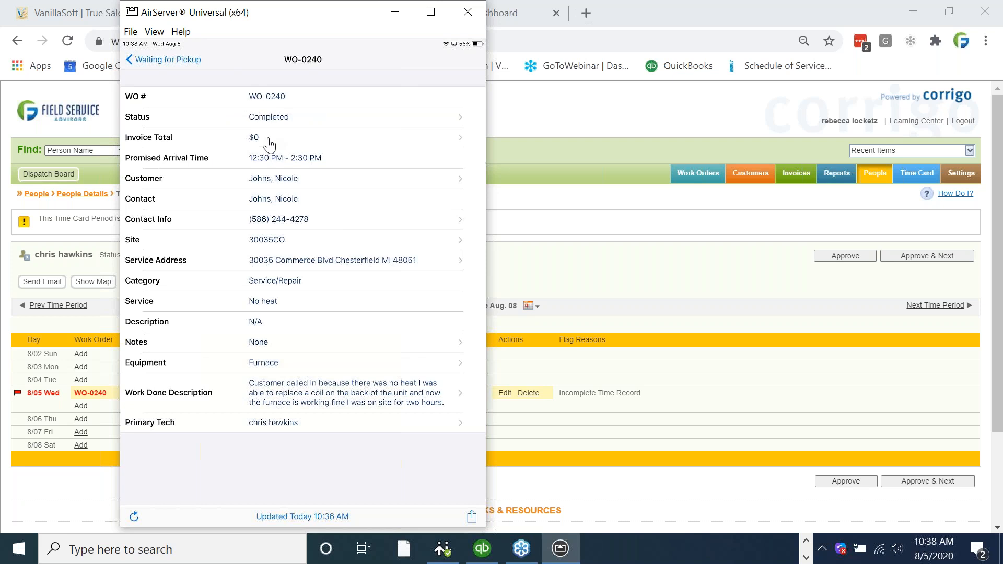
Add a Labor line item from the price list at rate 150 to the WO-0240 invoice.
click(268, 140)
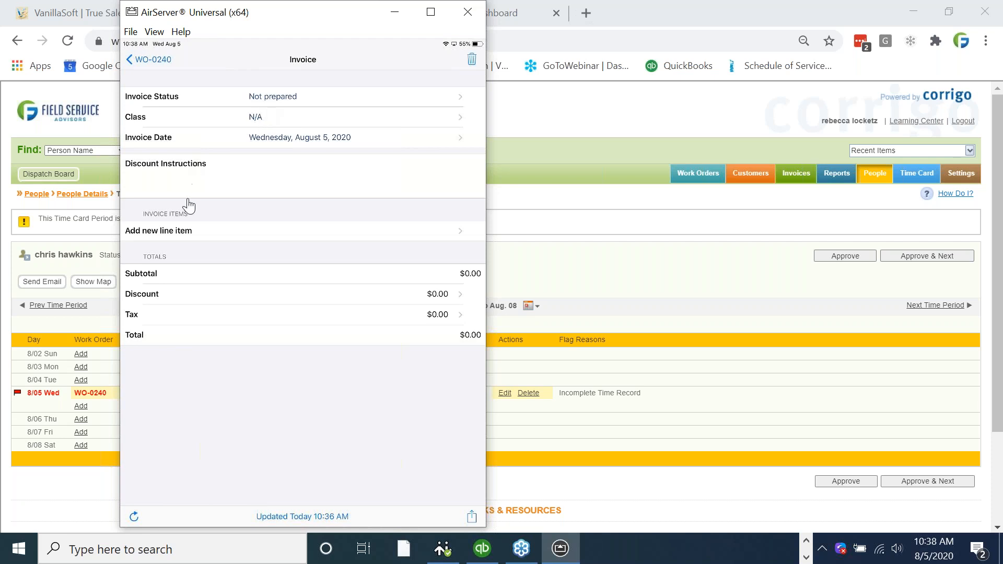
click(158, 233)
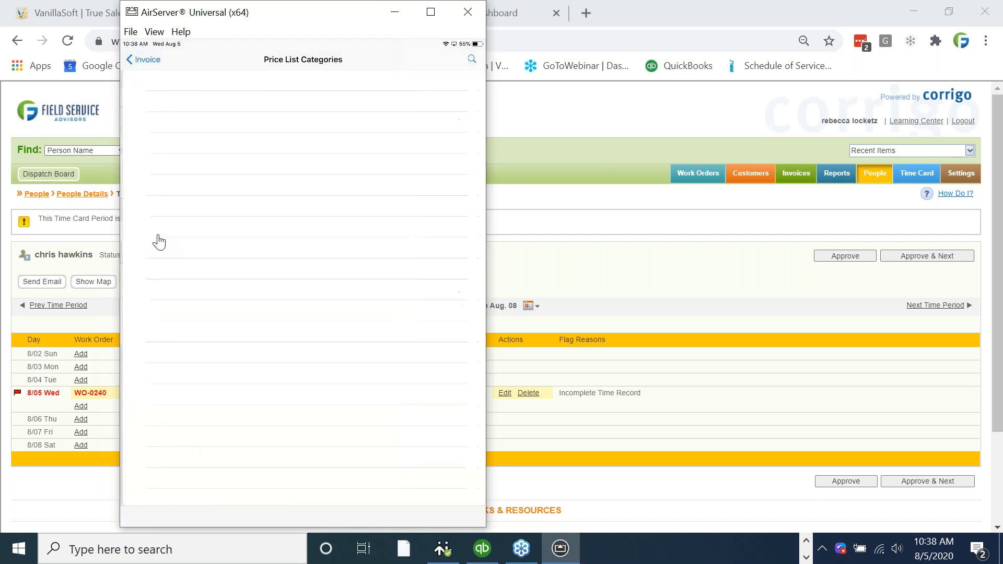
click(474, 61)
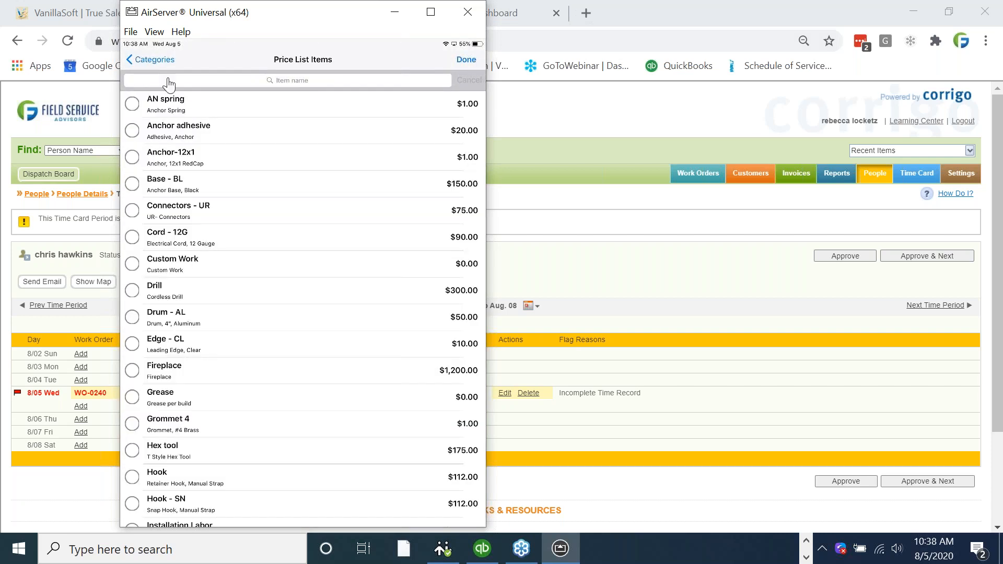
click(168, 81)
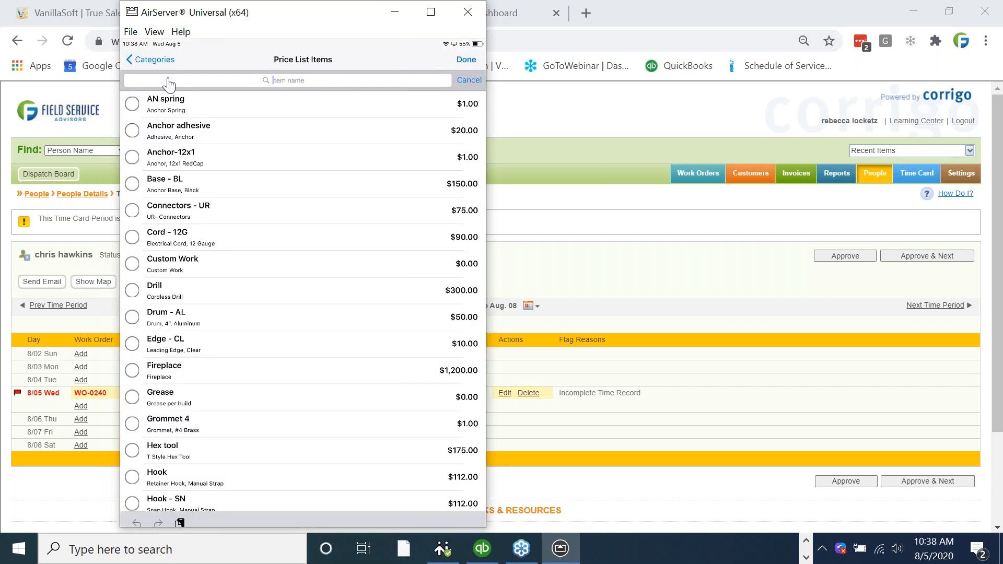
text(labor)
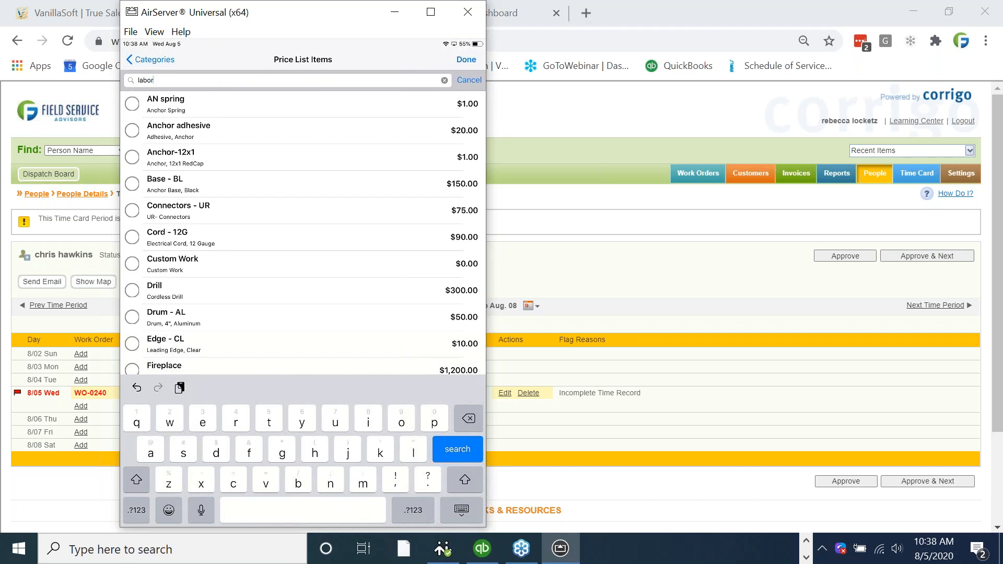
key(Return)
click(132, 157)
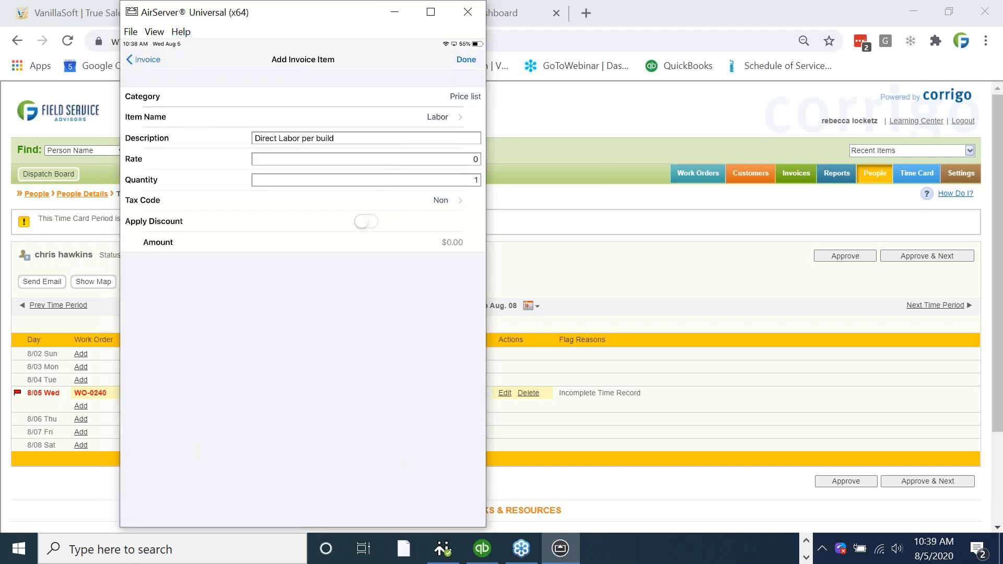
click(473, 183)
click(475, 167)
text(150)
click(474, 179)
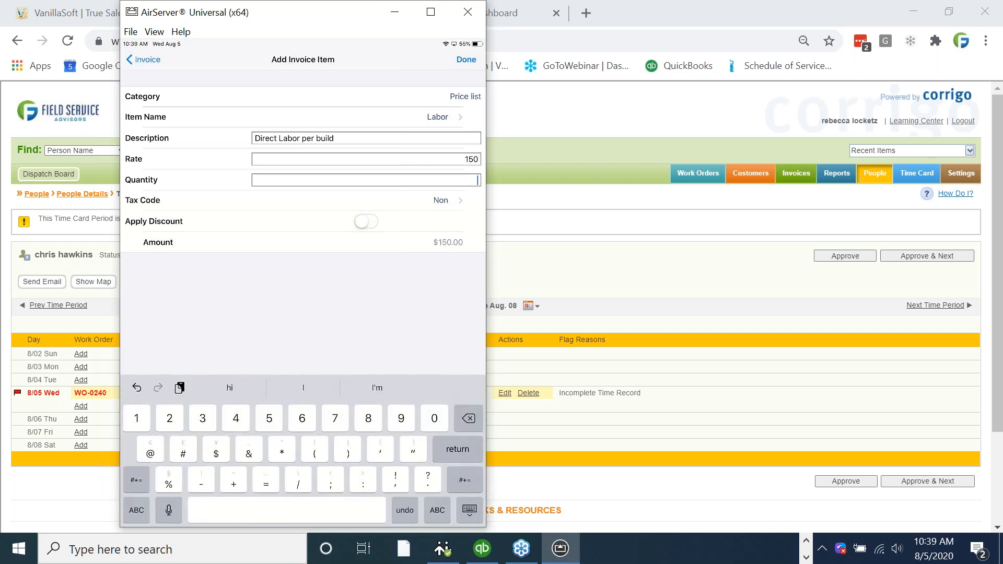
click(466, 59)
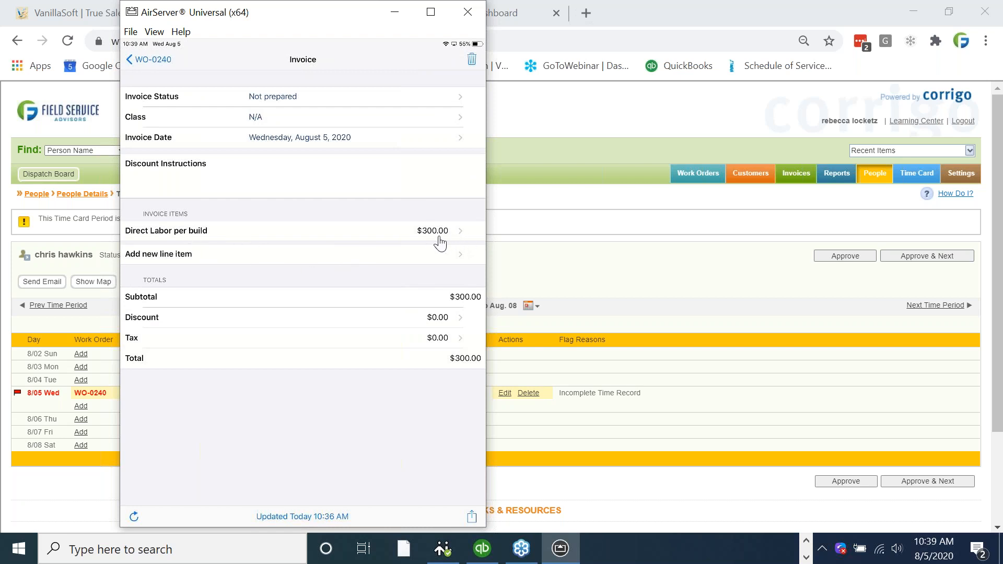
Add a Coil line item with rate 40 to the invoice.
click(448, 254)
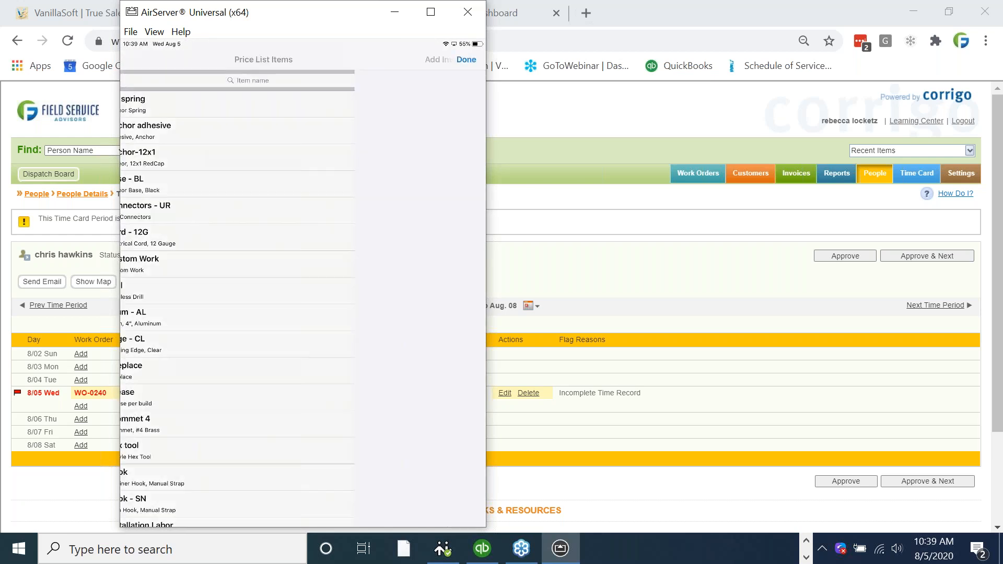
click(314, 138)
key(BackSpace)
key(BackSpace)
key(BackSpace)
key(BackSpace)
key(BackSpace)
key(BackSpace)
key(BackSpace)
key(BackSpace)
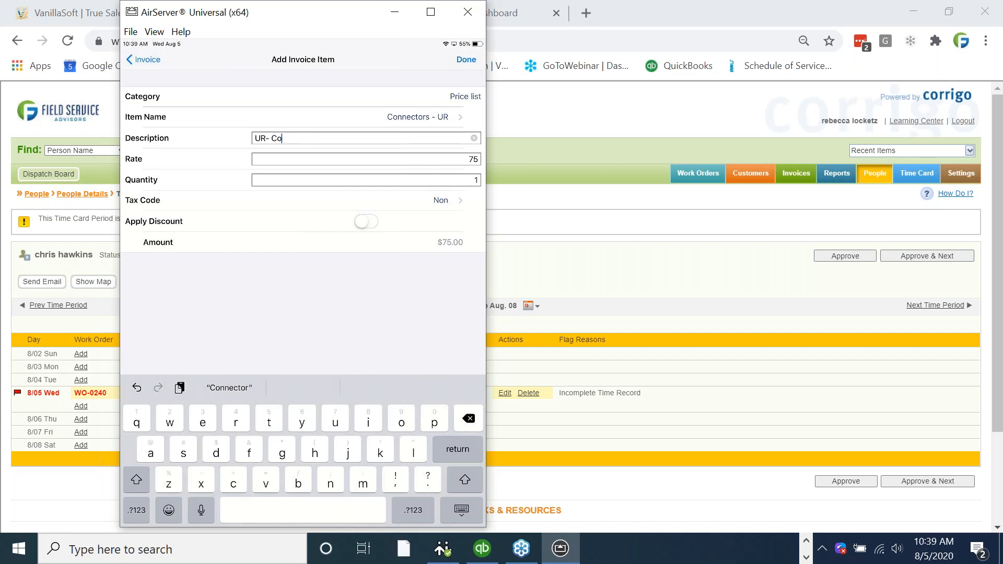
key(BackSpace)
key(BackSpace)
key(BackSpace)
text(Coil)
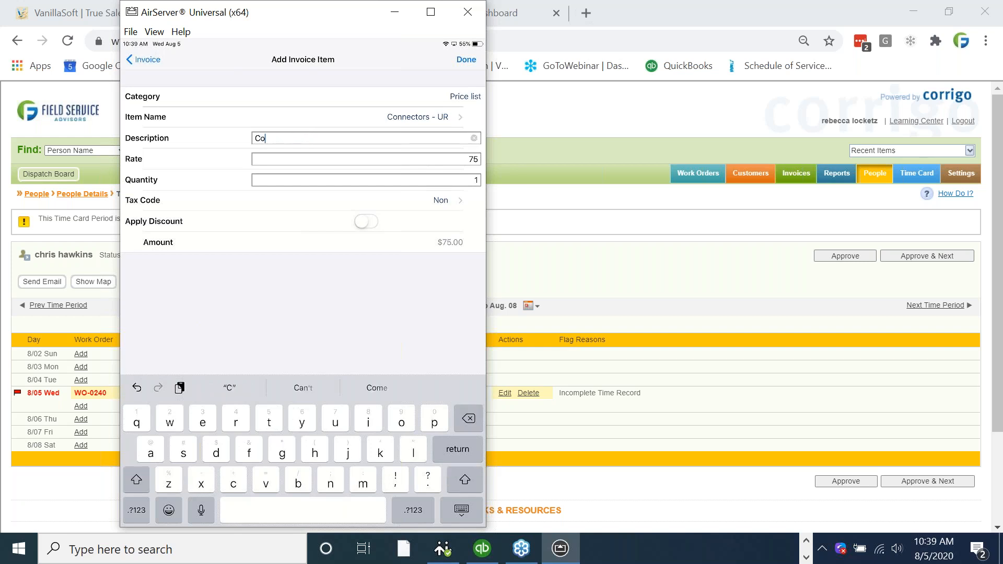
click(473, 159)
key(BackSpace)
key(BackSpace)
text(40)
click(466, 59)
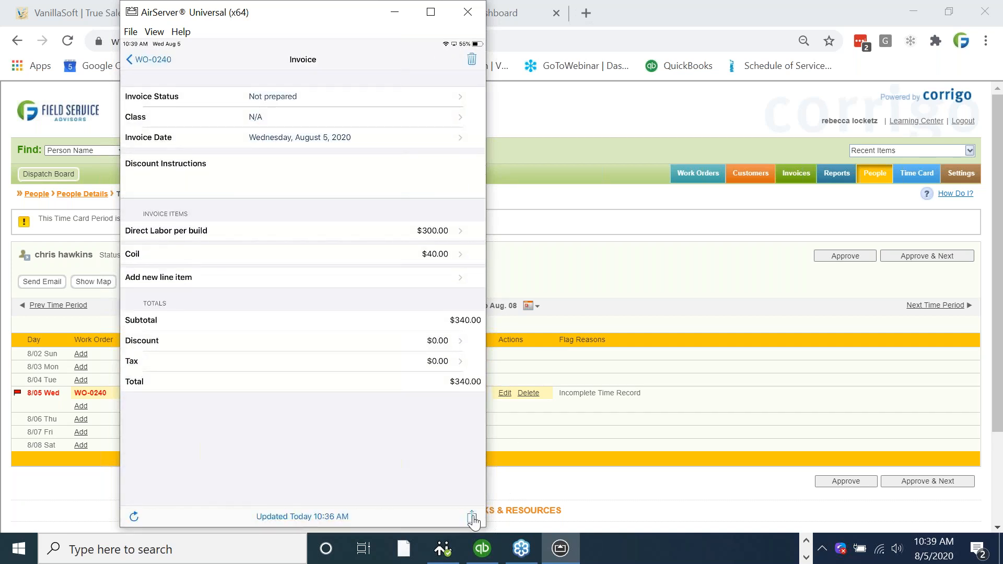
Sign the WO-0240 invoice on the signature pad.
click(472, 518)
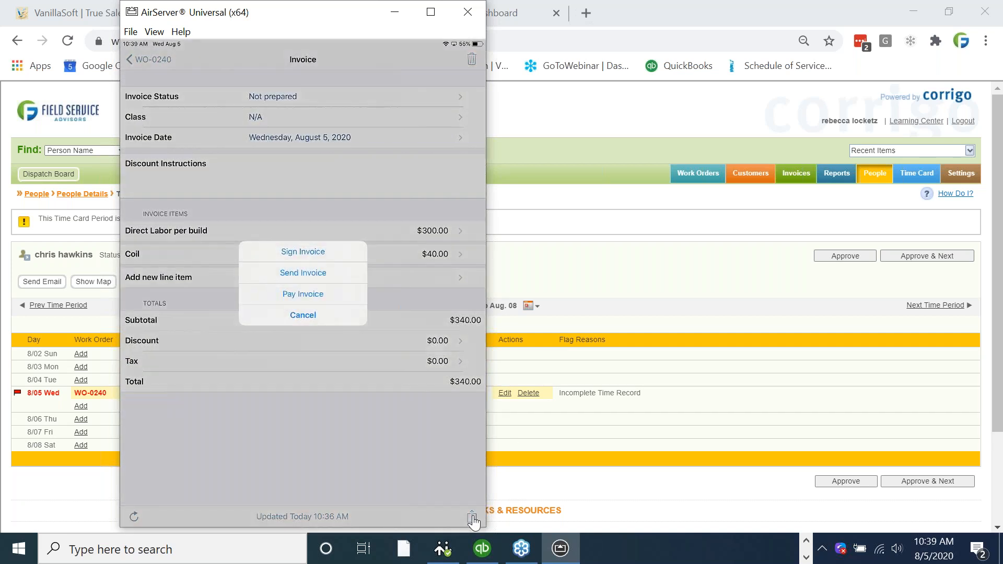
click(313, 295)
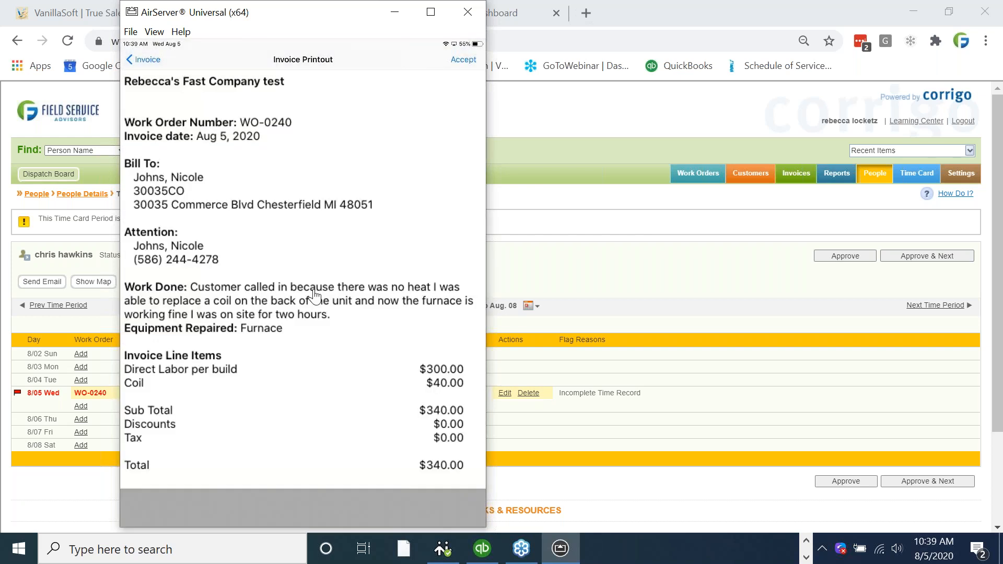
click(464, 59)
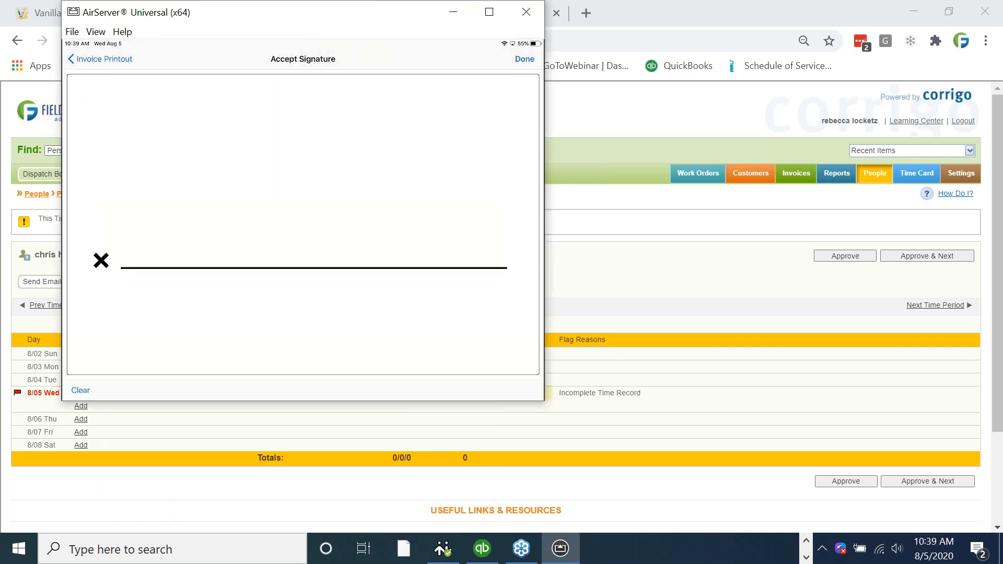
mouse_move(190, 254)
mouse_down()
mouse_move(286, 177)
mouse_move(463, 226)
mouse_up()
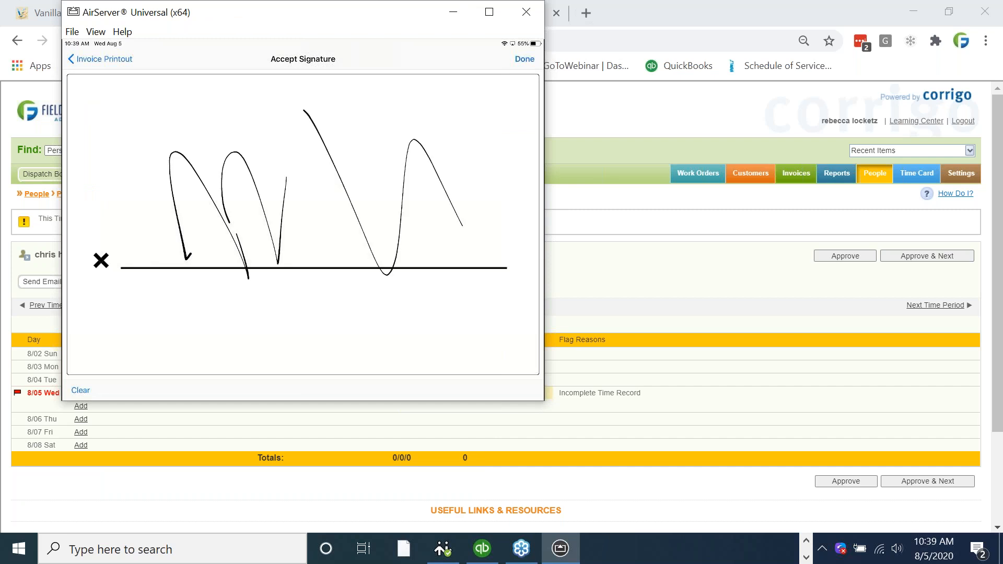
click(524, 59)
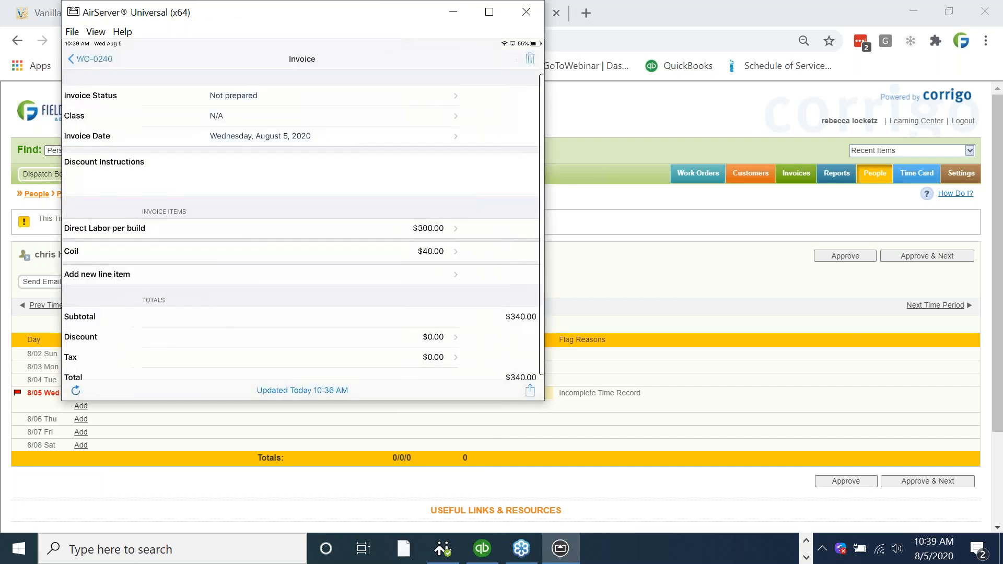
Email the invoice to the customer with the signature file attached.
click(466, 502)
click(302, 266)
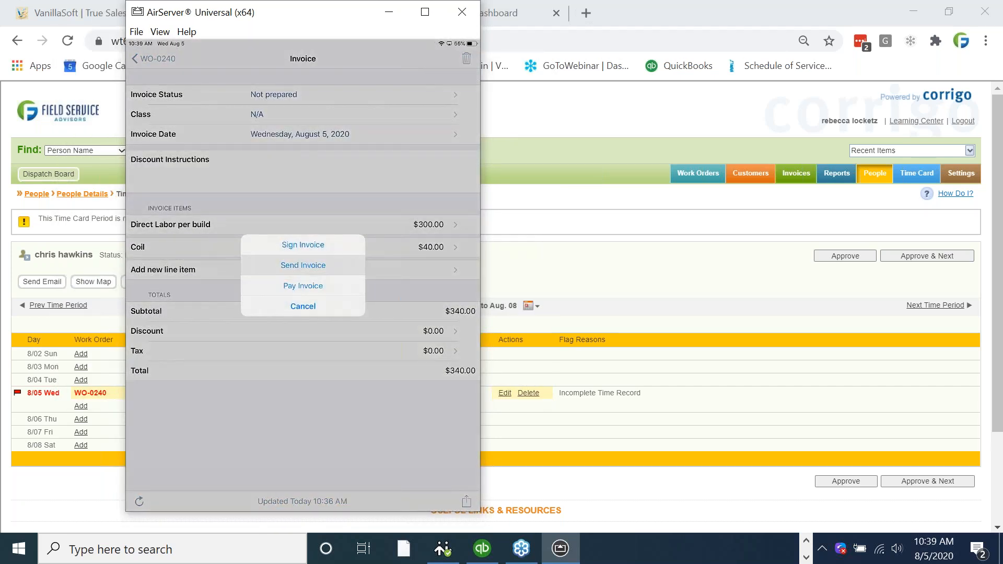
click(303, 192)
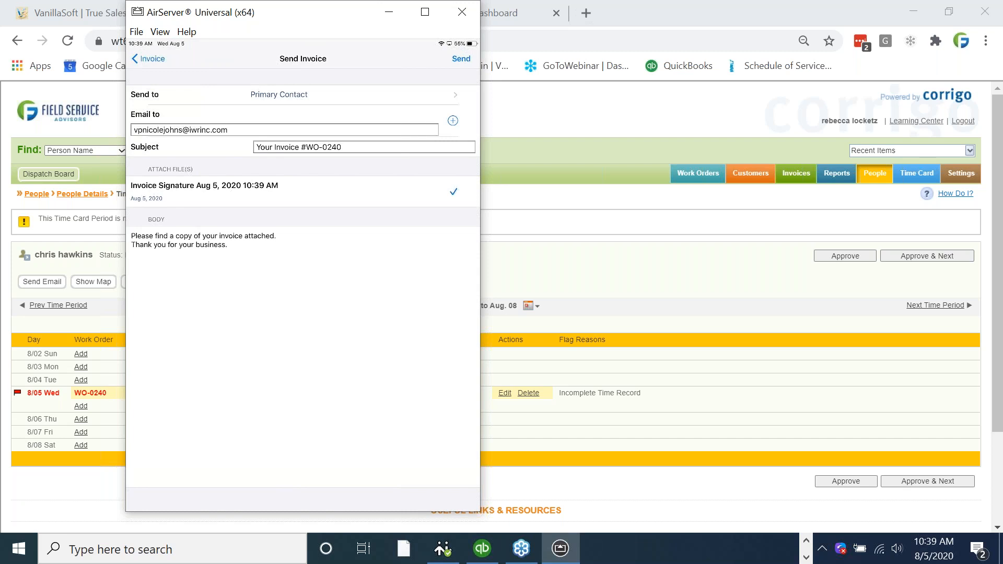
click(466, 62)
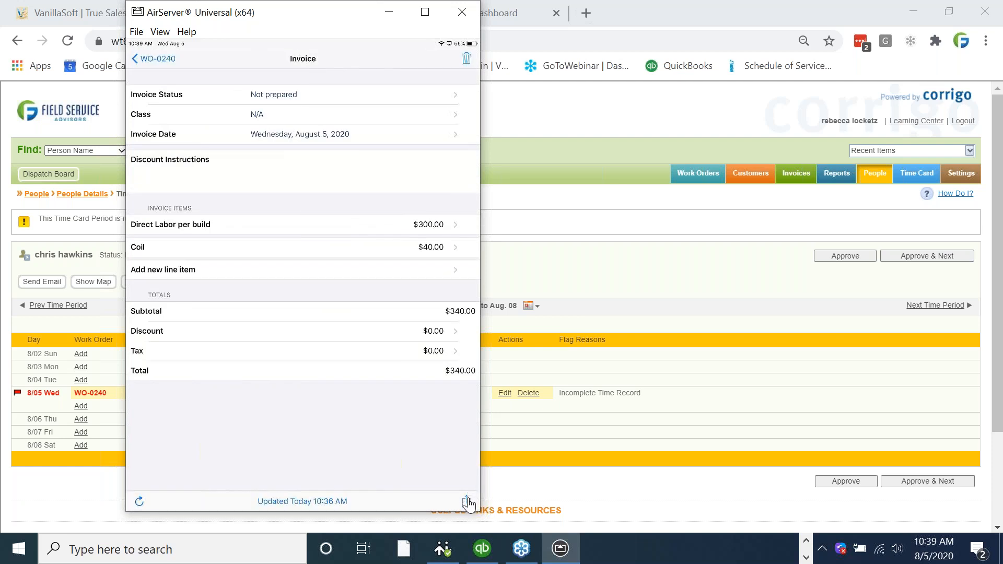
Record the customer's $340.00 check payment, check number 1234, on invoice WO-0240 and hide the tablet mirror.
click(467, 503)
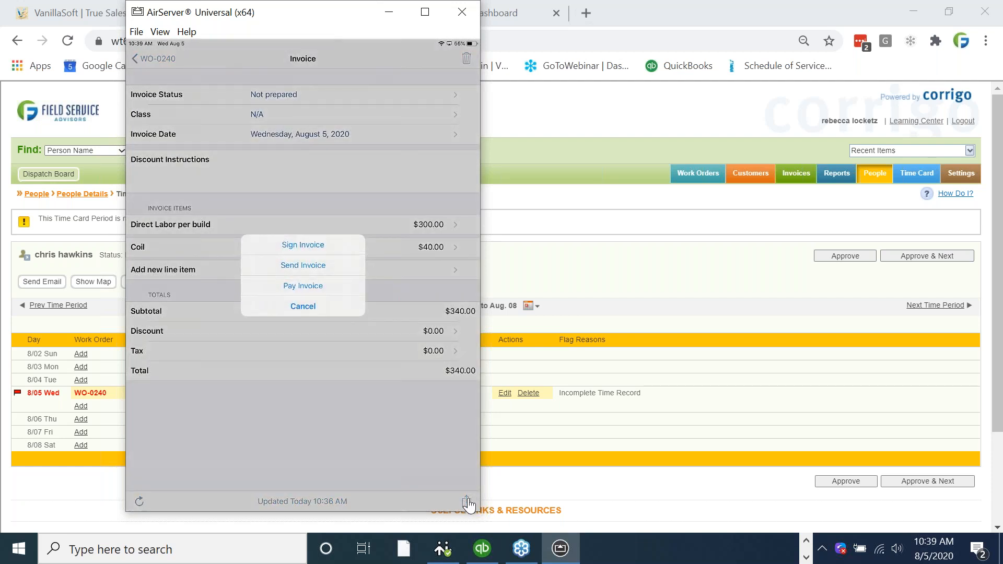
click(138, 128)
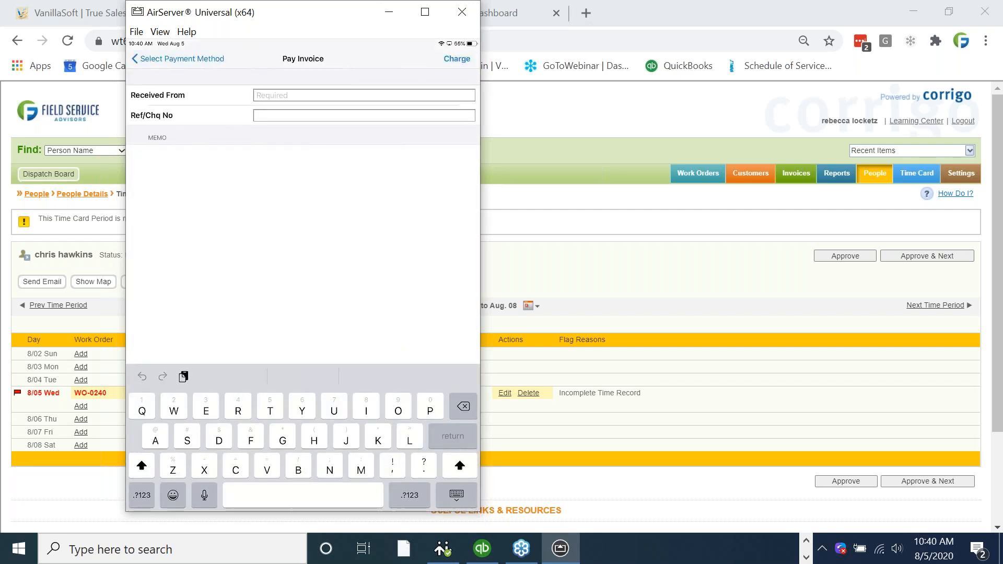
text(Rebe)
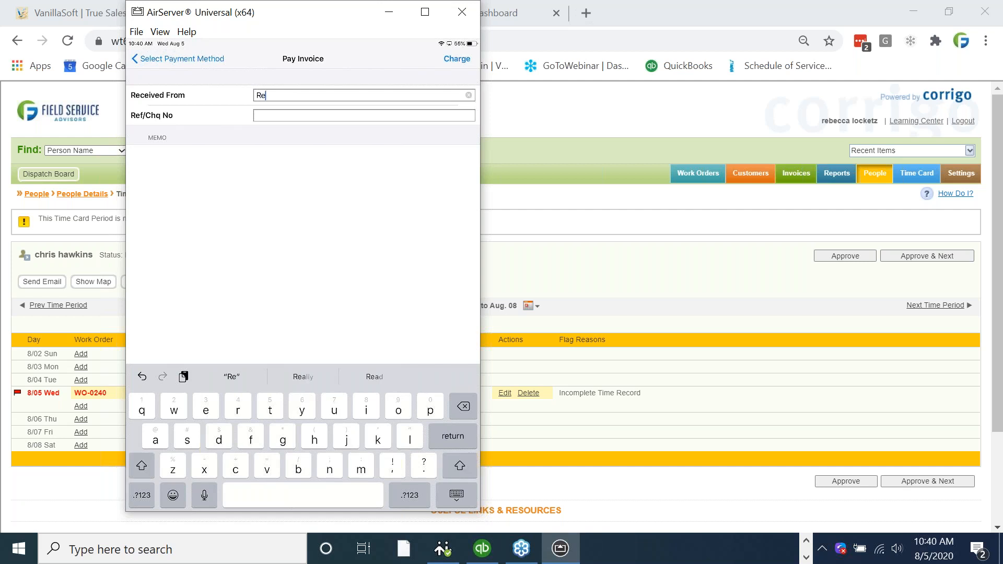
key(BackSpace)
key(BackSpace)
key(BackSpace)
key(BackSpace)
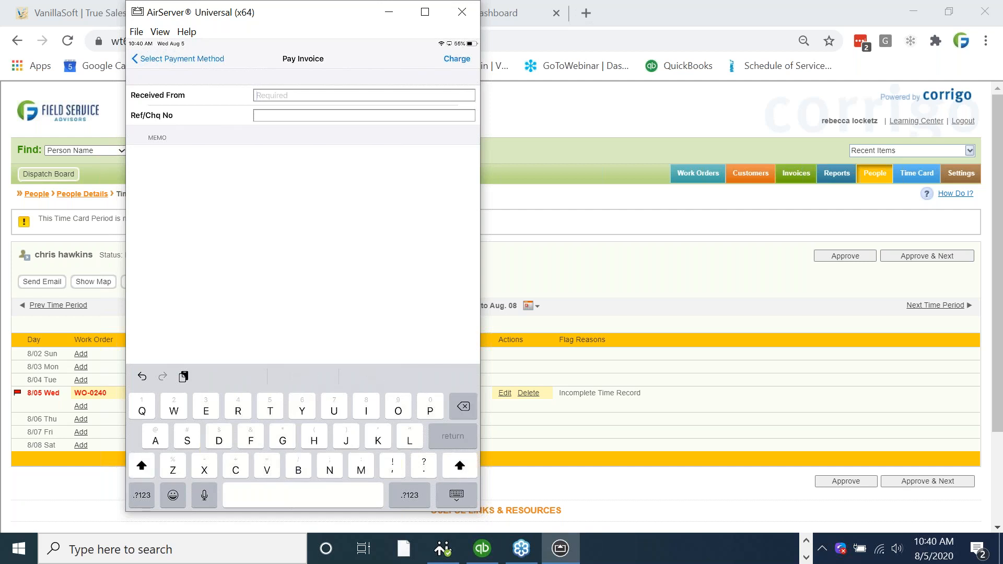
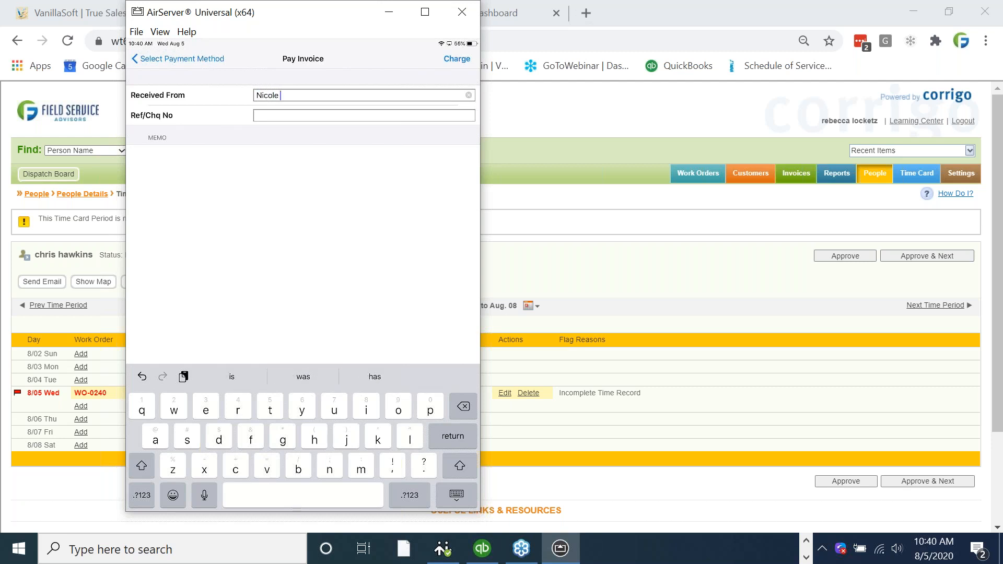
click(364, 115)
text(1)
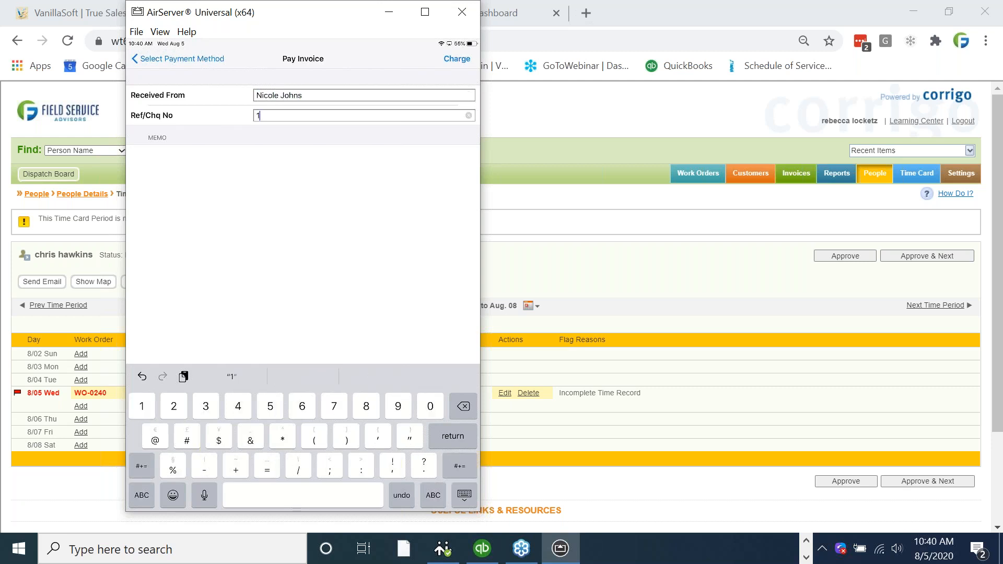
text(234)
click(457, 59)
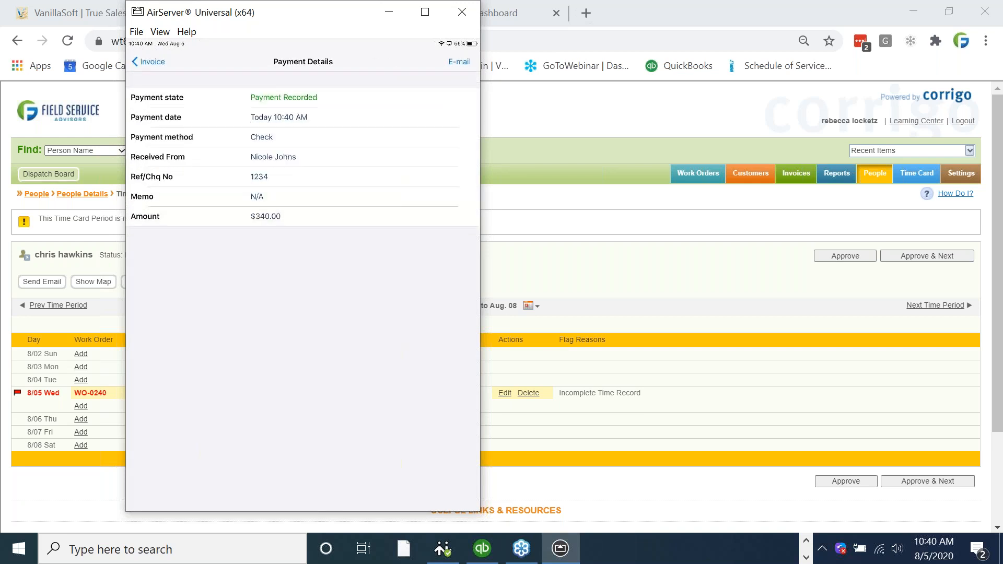
click(389, 15)
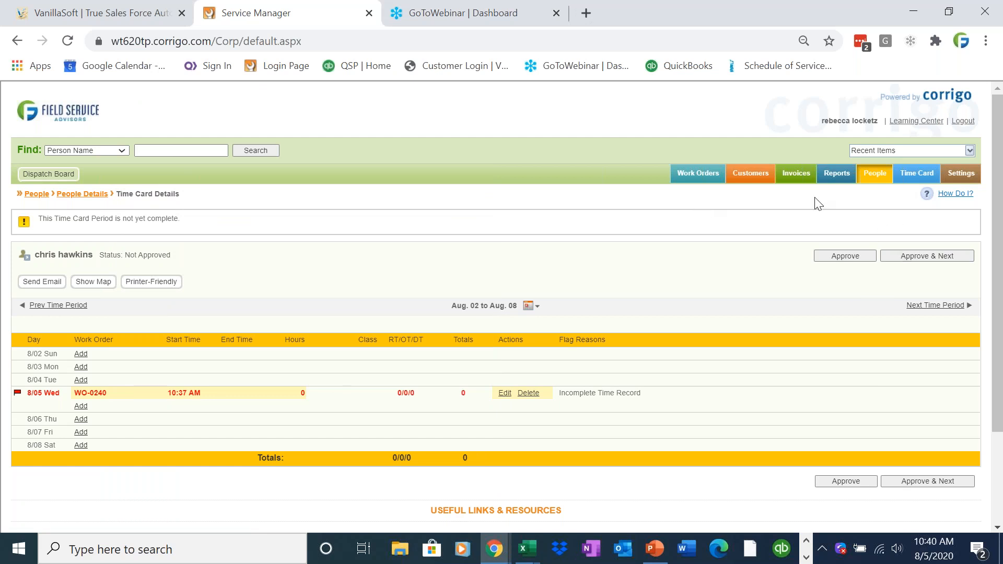
Reload the technician's time card and check that the WO-0240 entry shows 10:37–10:38 AM, 0:01 hours.
click(906, 176)
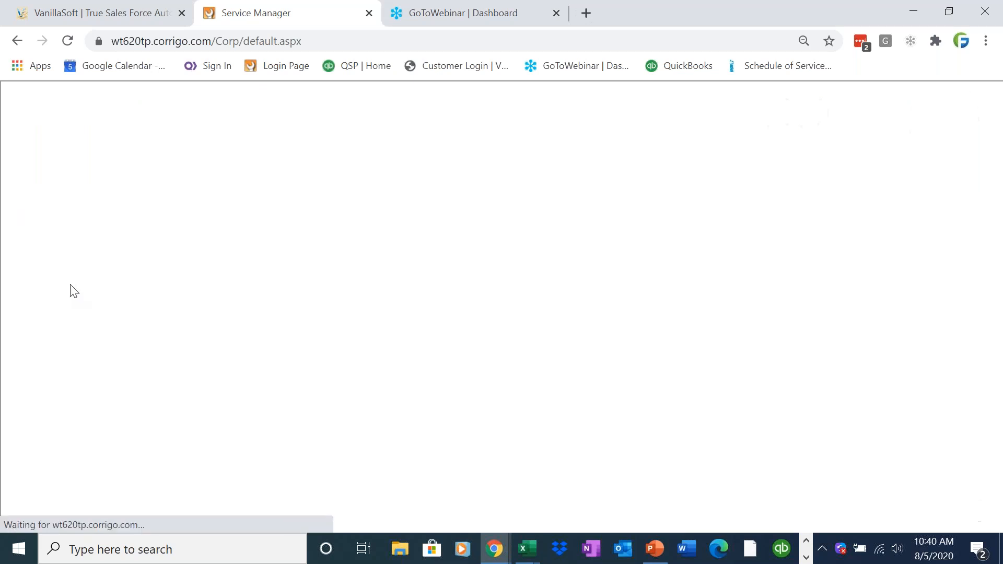
click(62, 329)
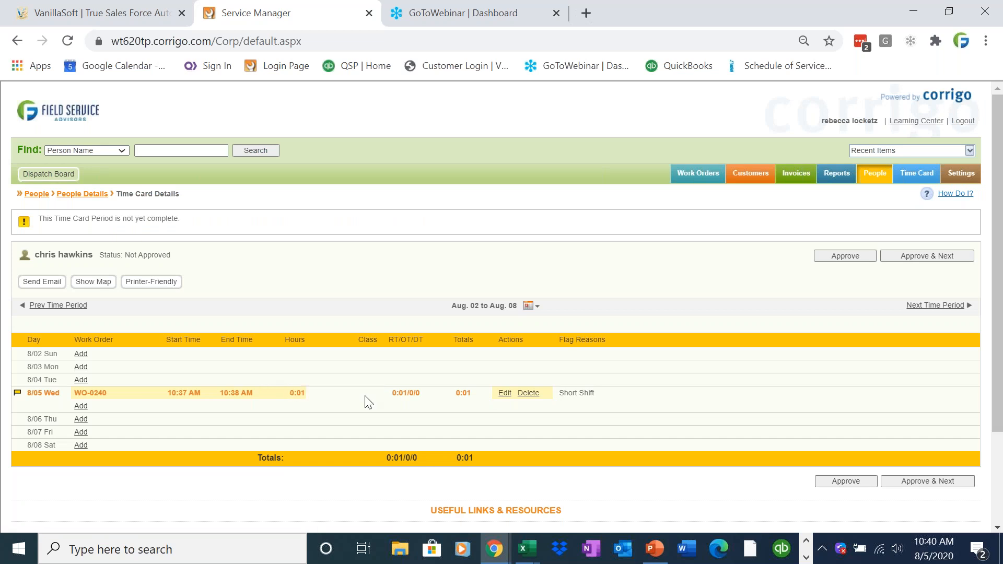
drag(166, 394, 305, 397)
click(309, 406)
click(308, 405)
click(806, 557)
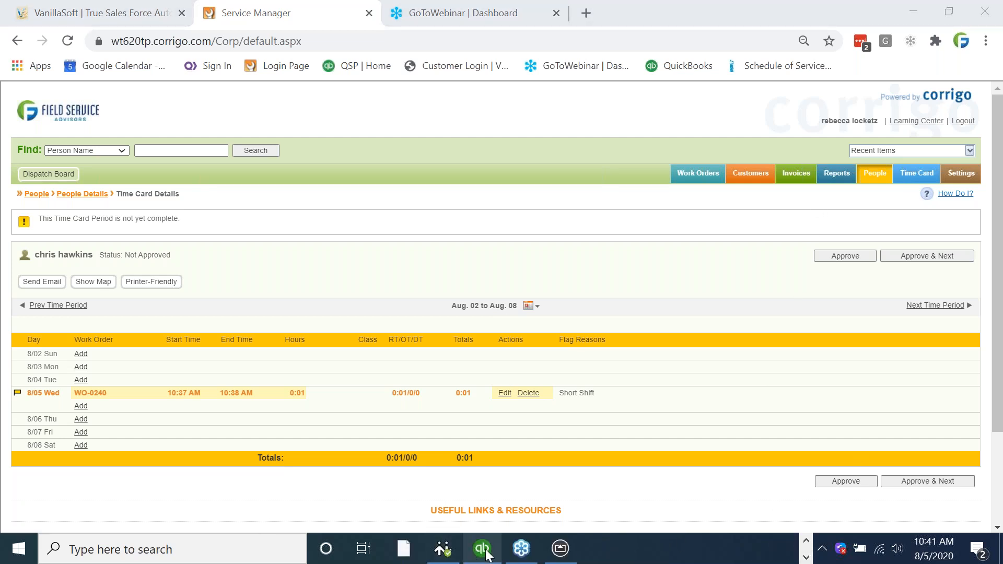
Switch to QuickBooks and launch the Intuit Field Svc. Integration Synchronize wizard.
mouse_move(482, 549)
click(496, 490)
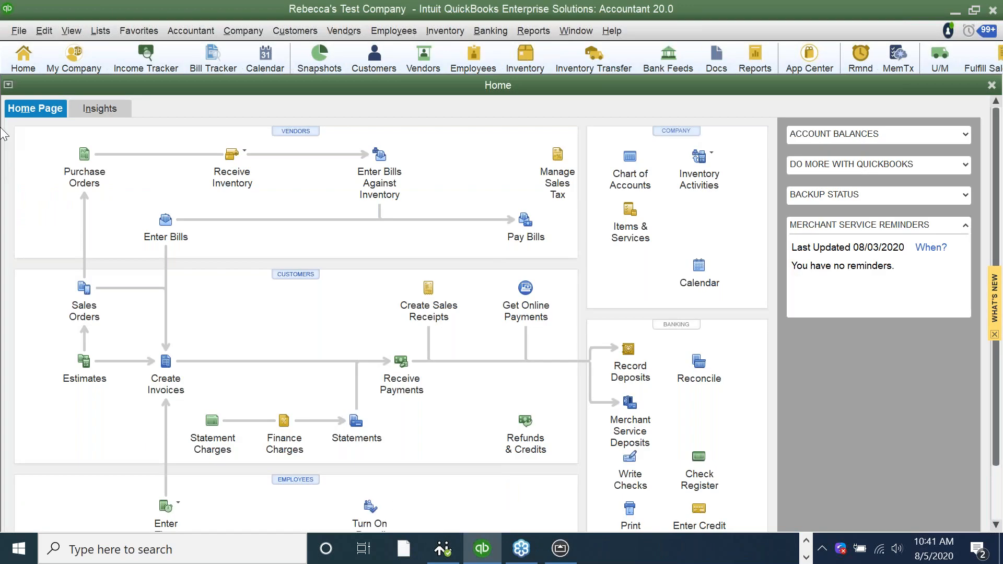
click(20, 31)
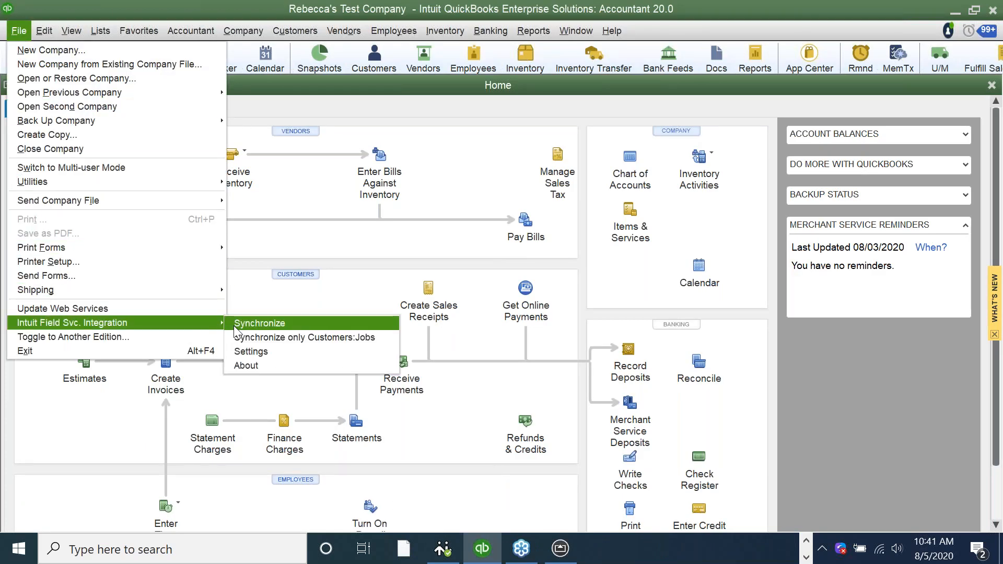
click(238, 332)
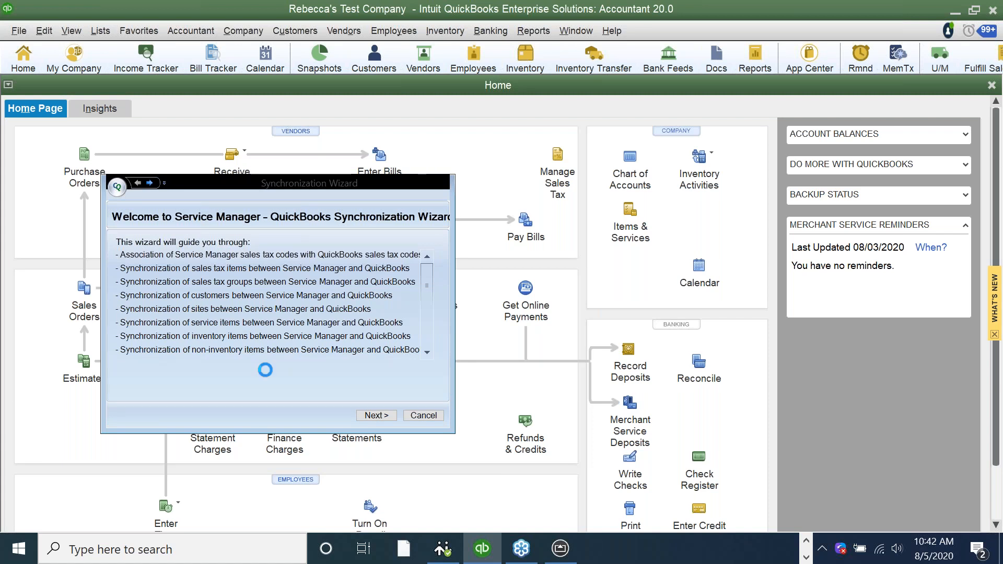
Advance the sync wizard, mapping the technician to the QuickBooks employee, rep ch and site Van #3X450.
click(373, 415)
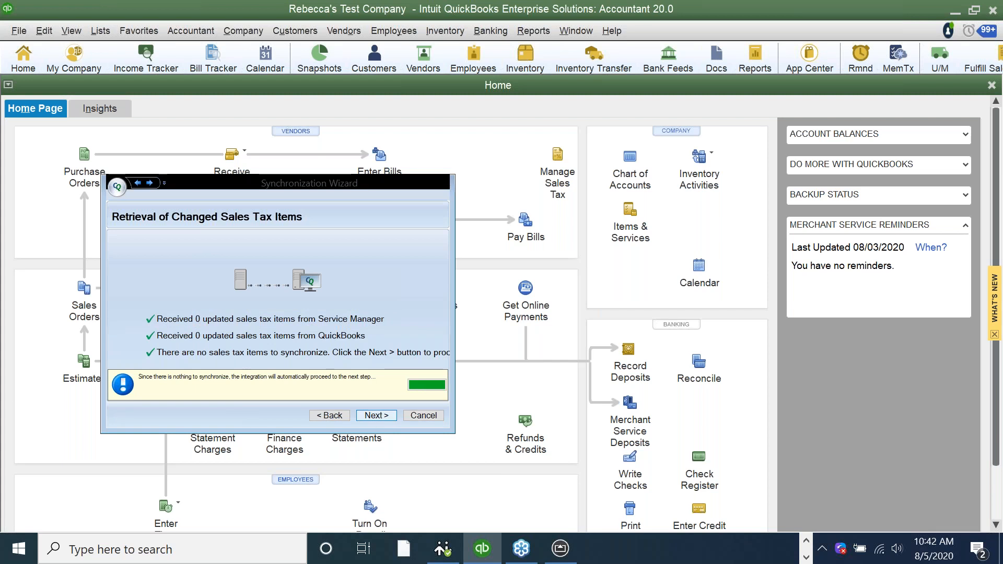
click(374, 415)
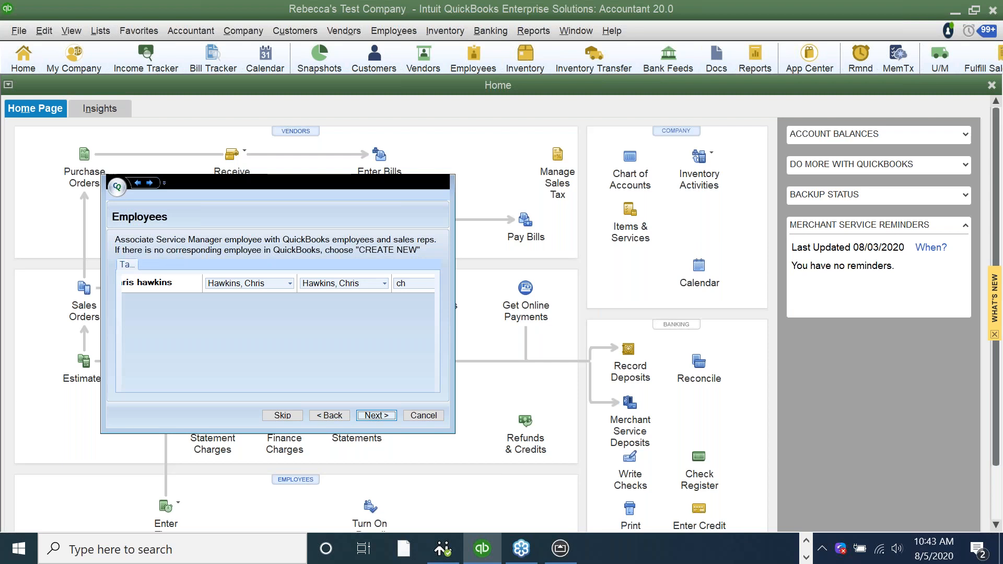
key(Return)
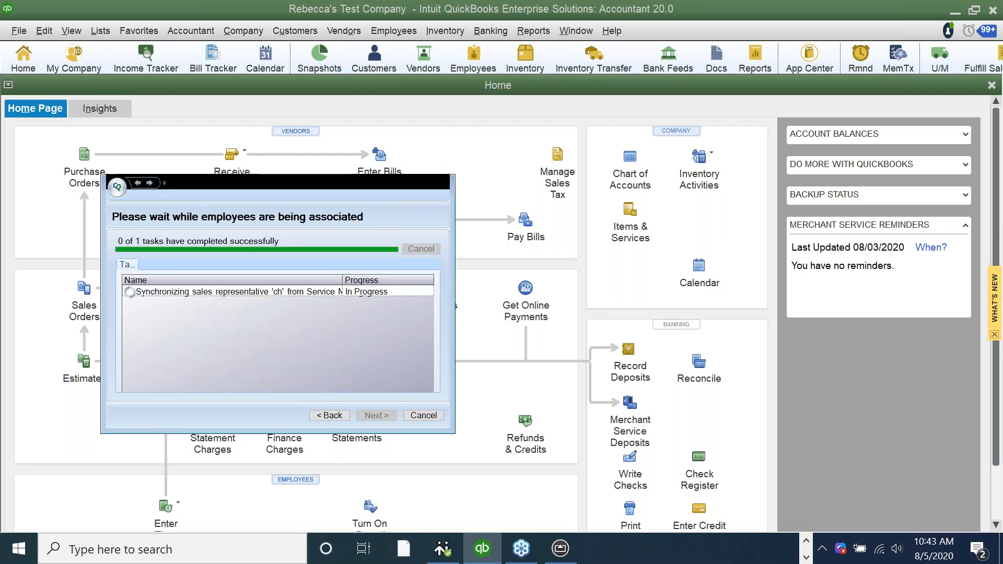
click(377, 416)
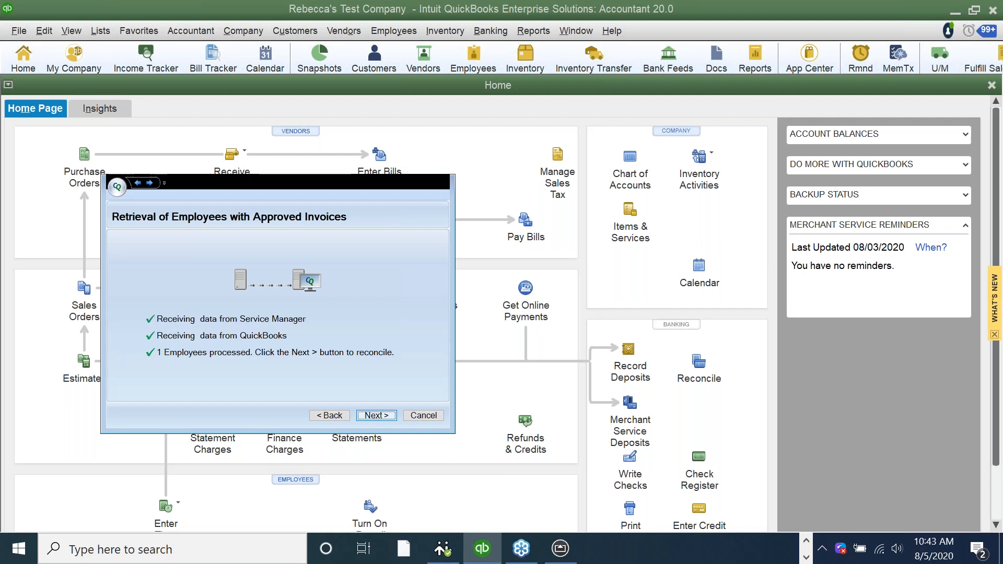
click(376, 416)
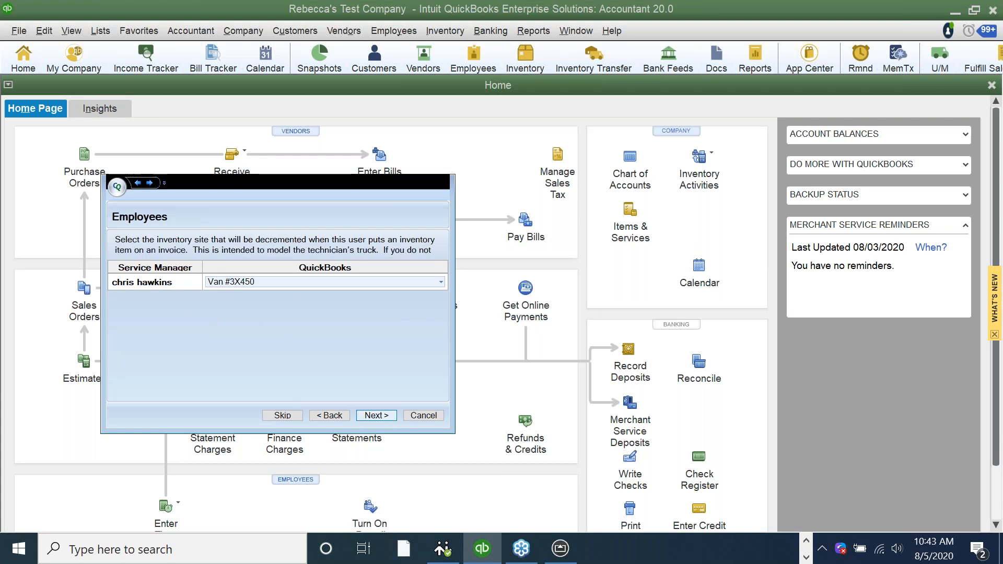
click(376, 416)
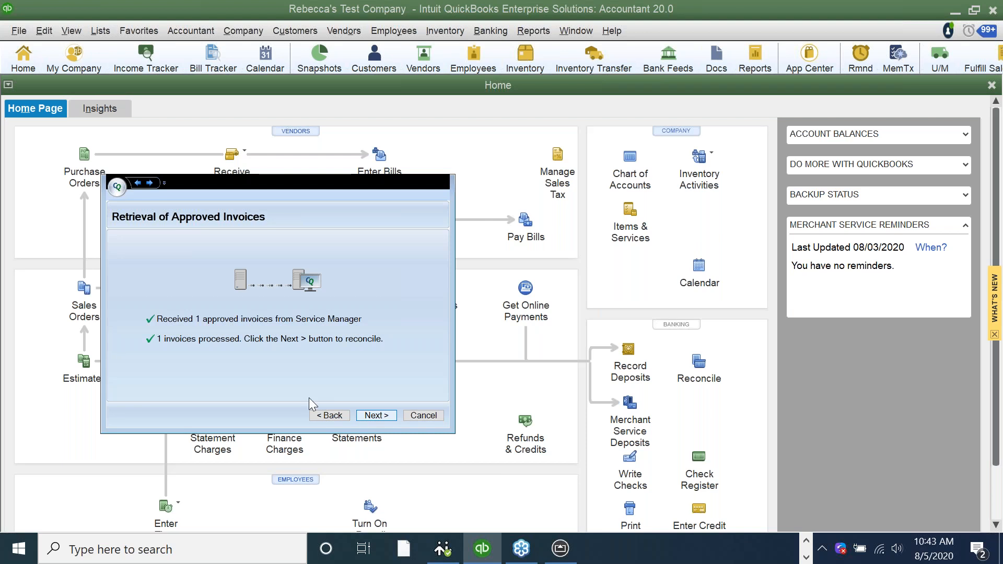
Import the customer's approved $340.00 invoice into QuickBooks.
click(384, 422)
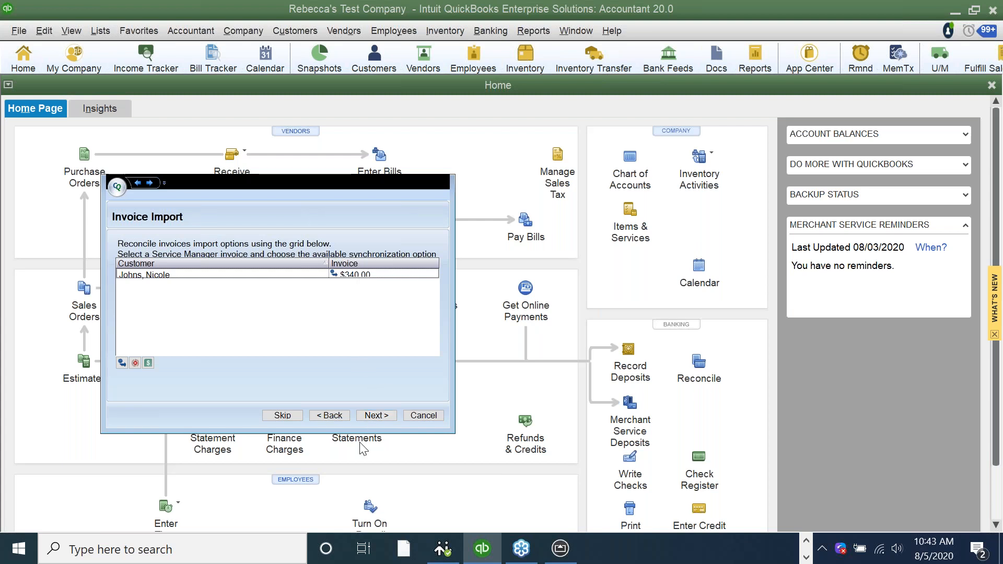
click(378, 416)
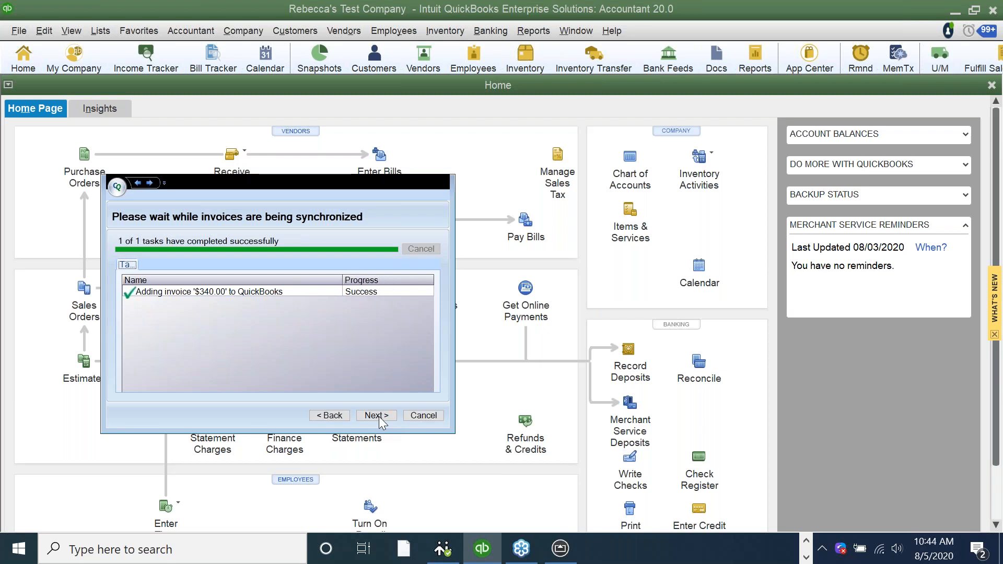
click(378, 416)
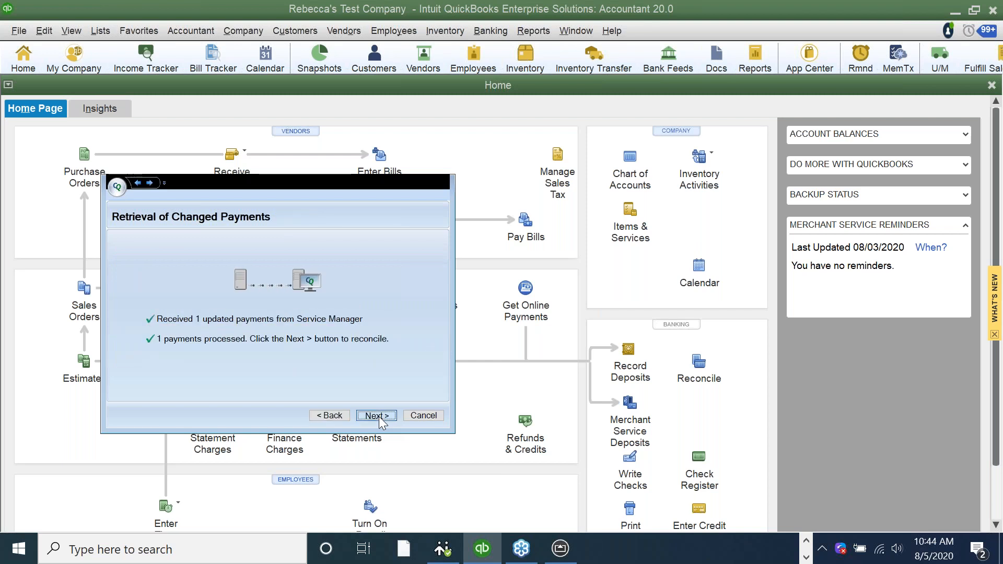
Import the matching $340.00 payment into QuickBooks.
click(379, 416)
click(377, 415)
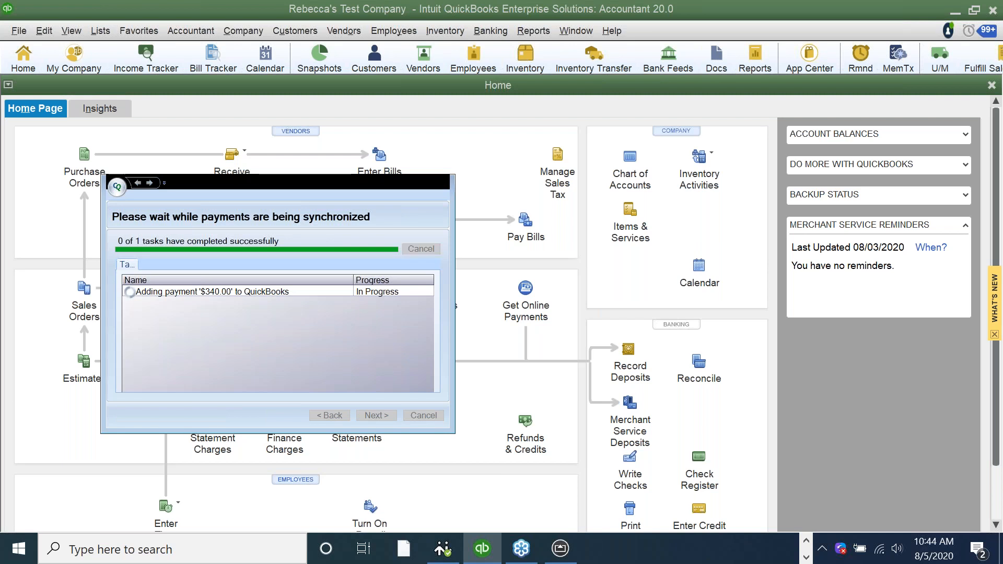
click(376, 416)
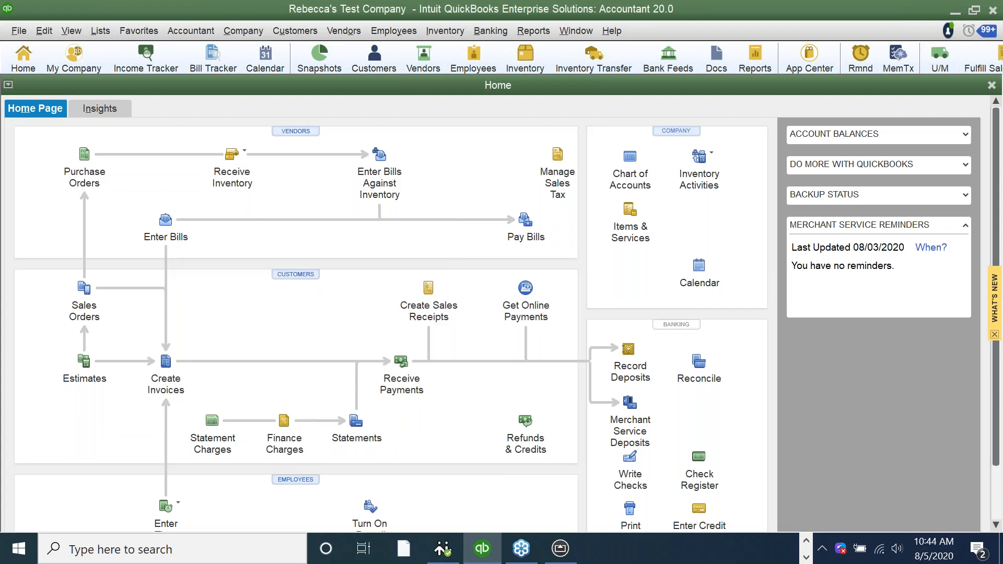
Open invoice WO-0240 from the customer's Customer Center record to confirm a zero balance.
click(287, 32)
click(293, 47)
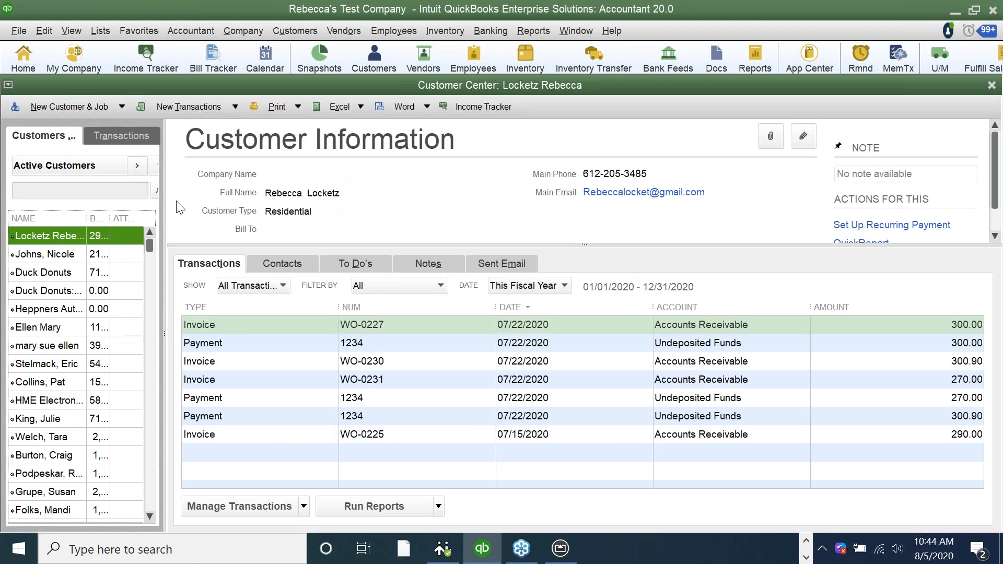
click(239, 325)
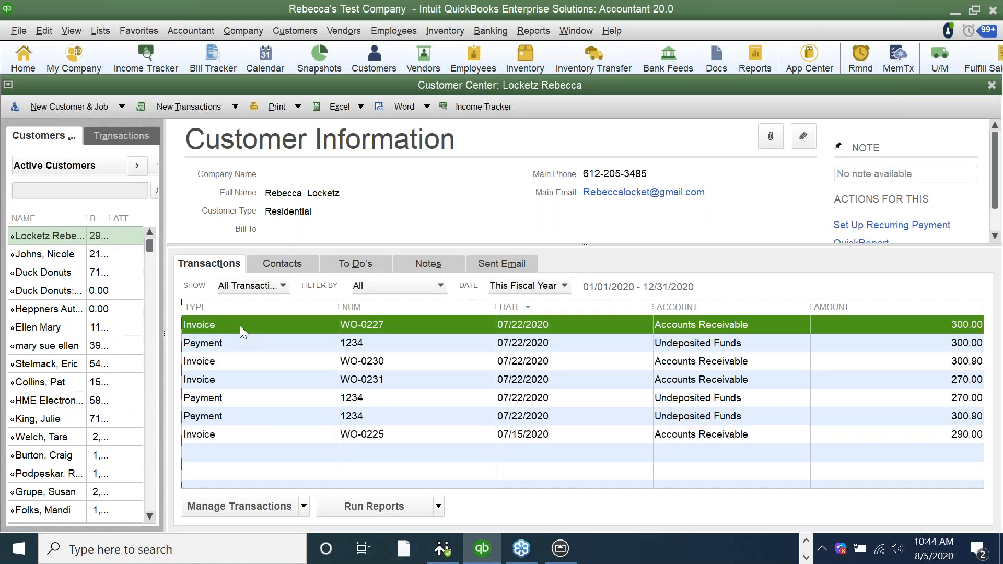
click(66, 254)
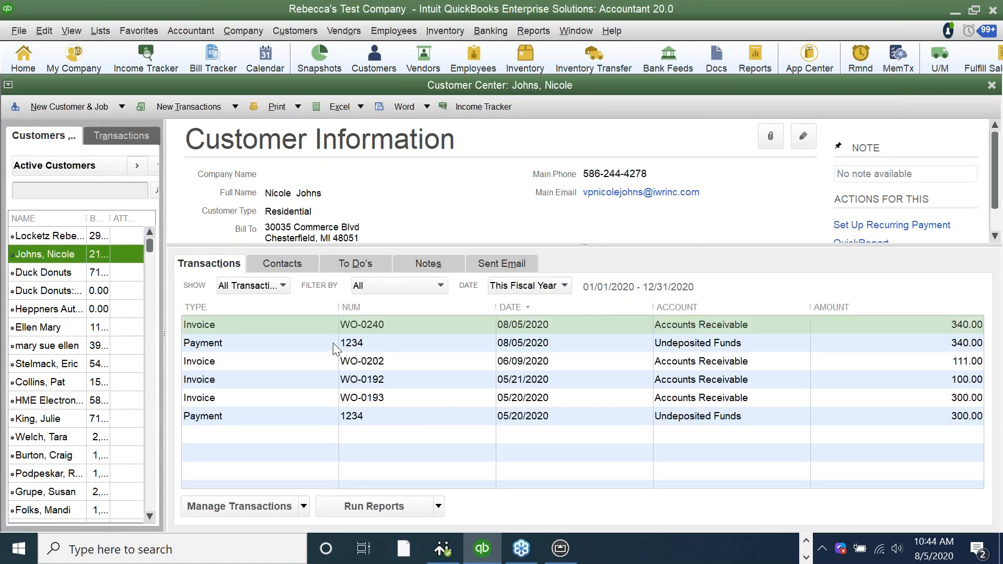
click(318, 321)
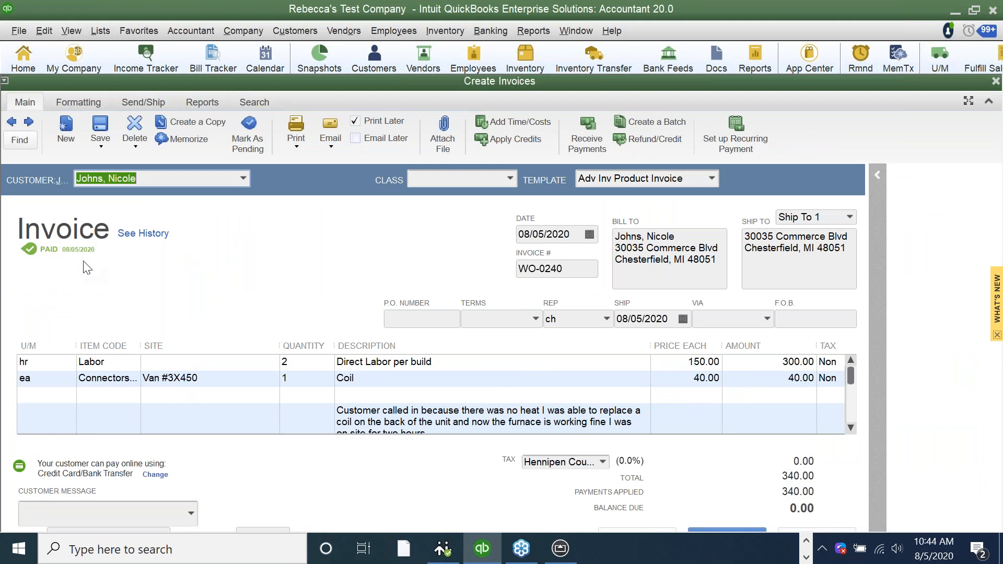
Switch back to the Service Manager page in Chrome.
click(806, 541)
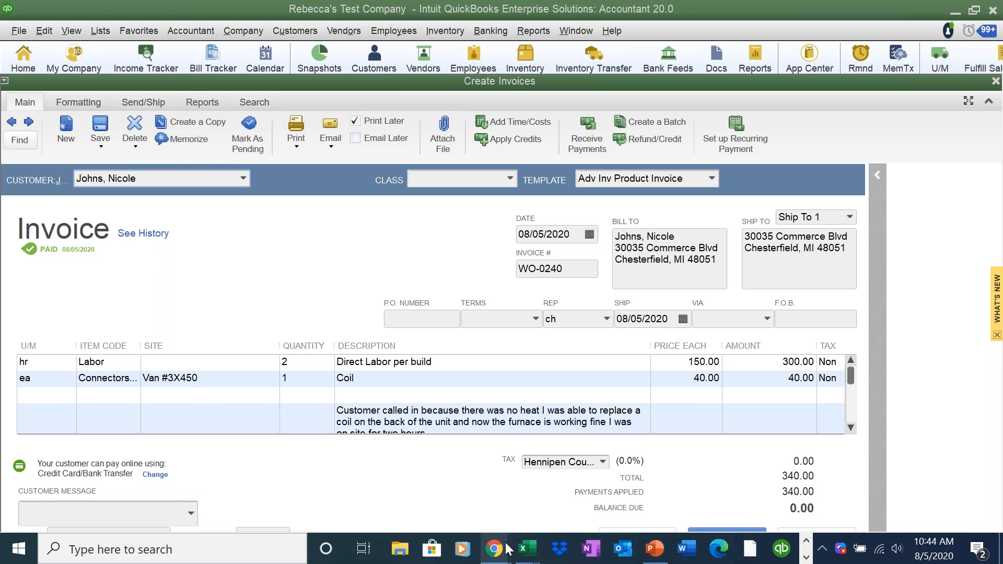
mouse_move(507, 549)
click(470, 505)
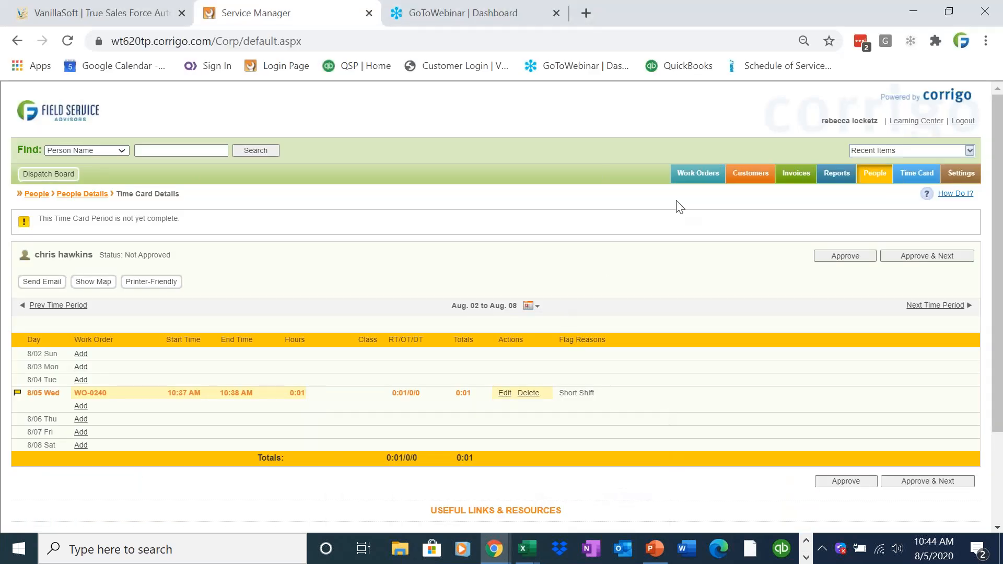
Open the customer's record and start a new service agreement.
click(748, 177)
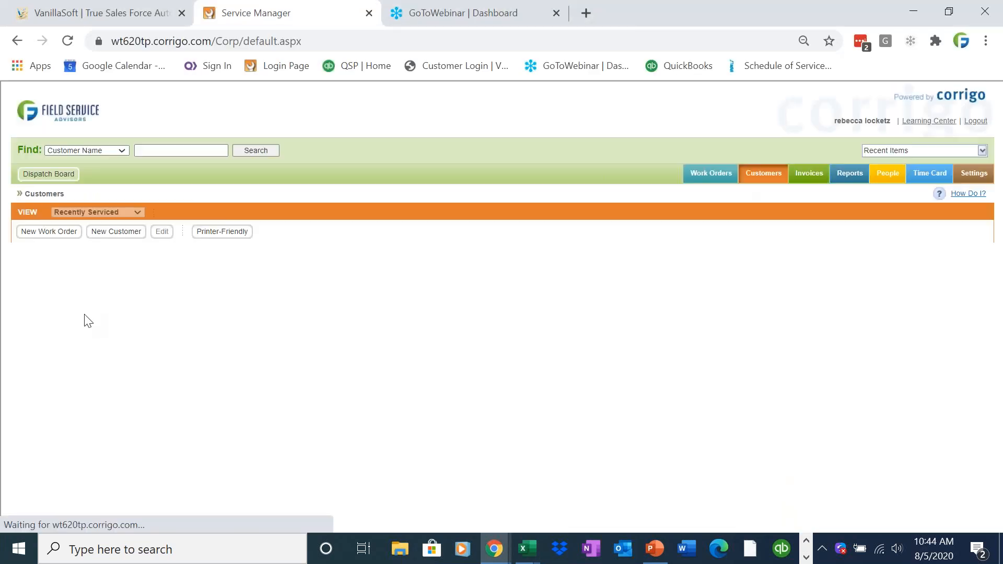
click(75, 268)
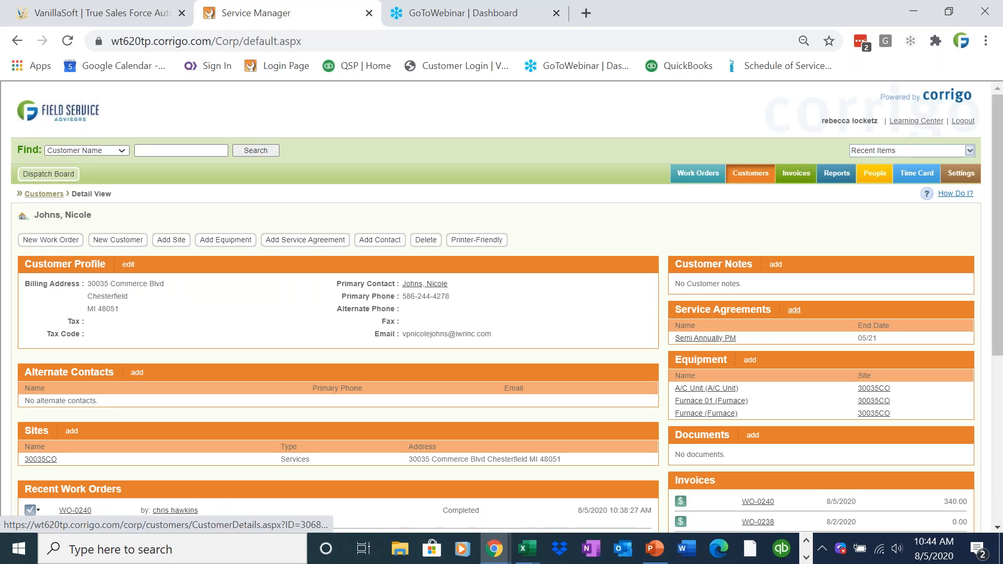
click(794, 311)
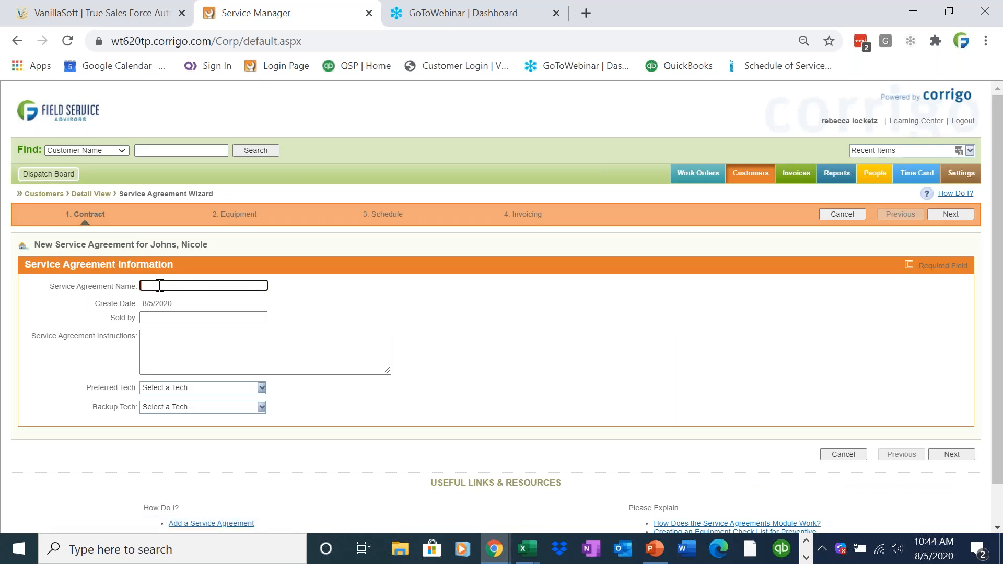
Name the agreement 'Semi Annual PM' and continue to equipment selection.
right_click(159, 287)
click(166, 285)
text(Semi Annual PM Furance/ A)
right_click(231, 285)
click(251, 299)
drag(248, 286, 183, 290)
key(BackSpace)
text(l PM)
click(950, 455)
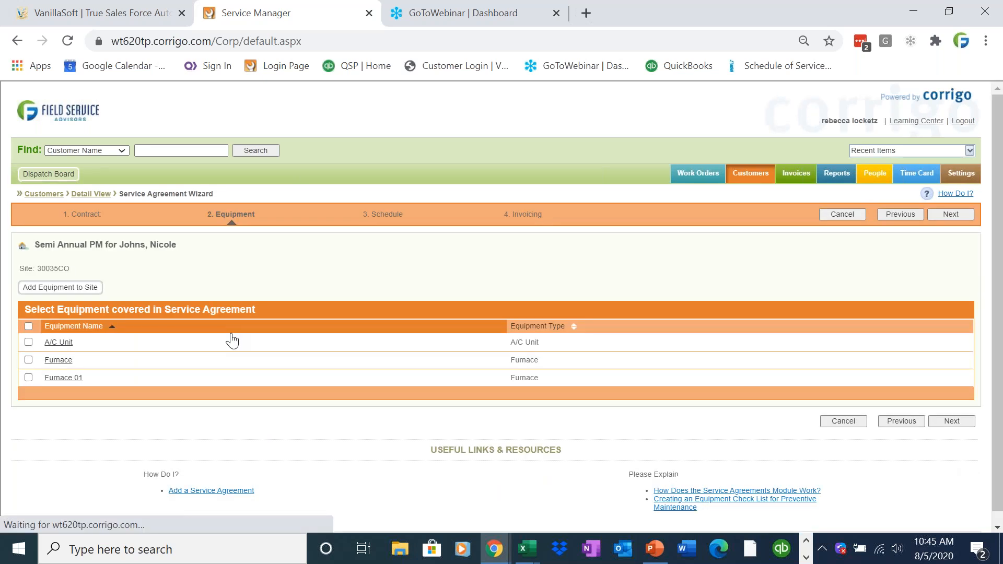
Include the A/C Unit and Furnace in the agreement.
click(29, 360)
click(28, 342)
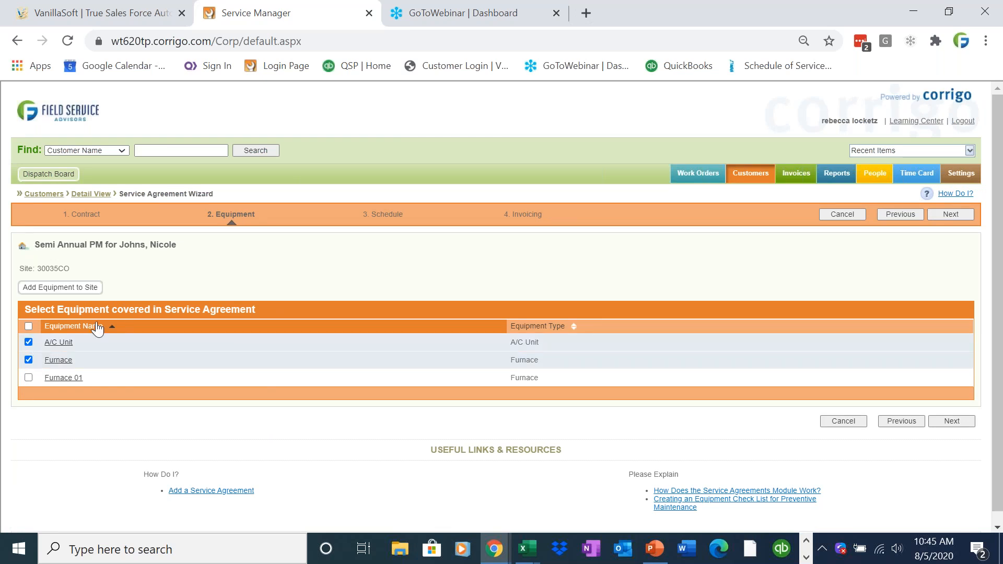
click(951, 421)
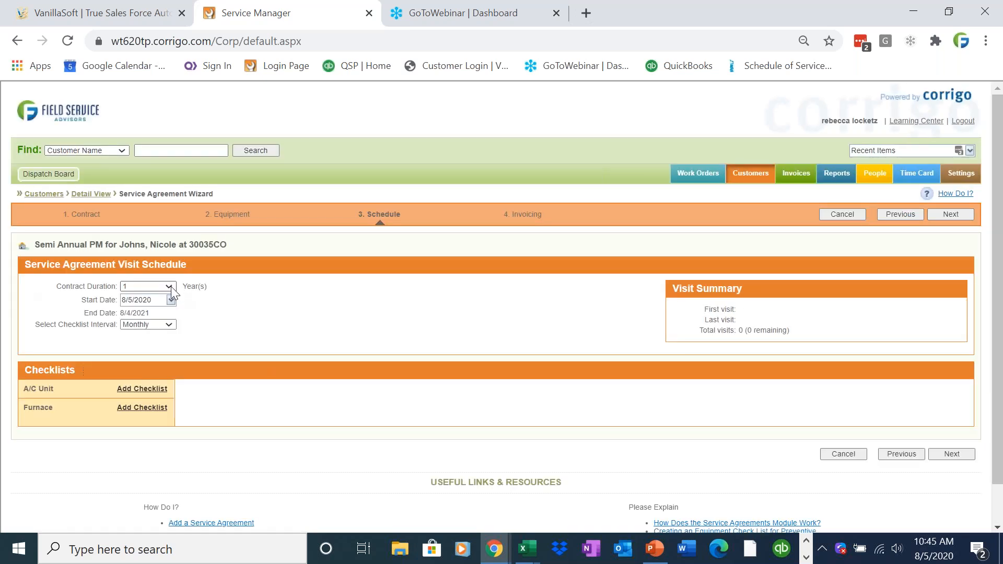
Add the A/C Unit's HVAC checklist every 12 months, 1 visit, starting August 2020.
click(153, 397)
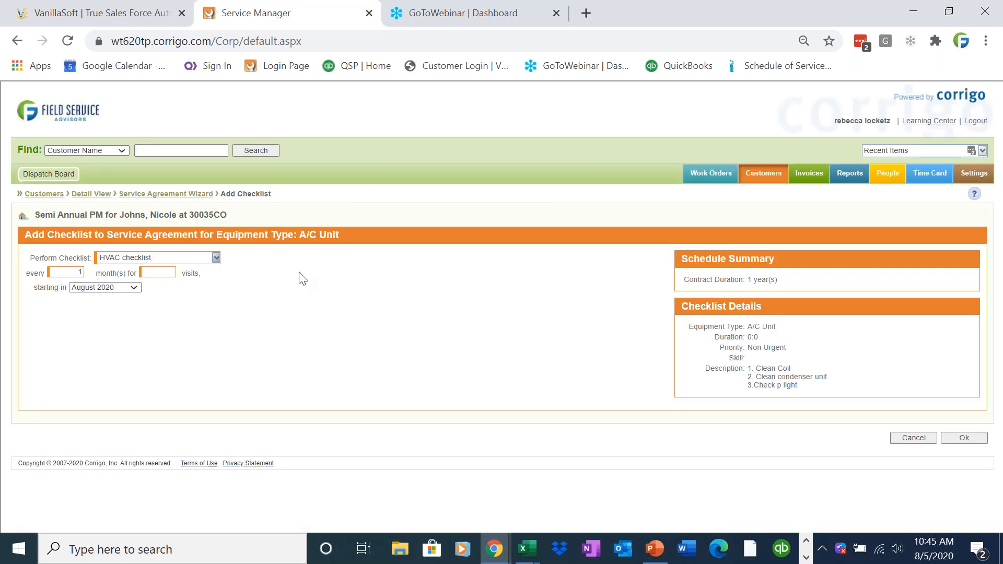
drag(744, 383, 633, 363)
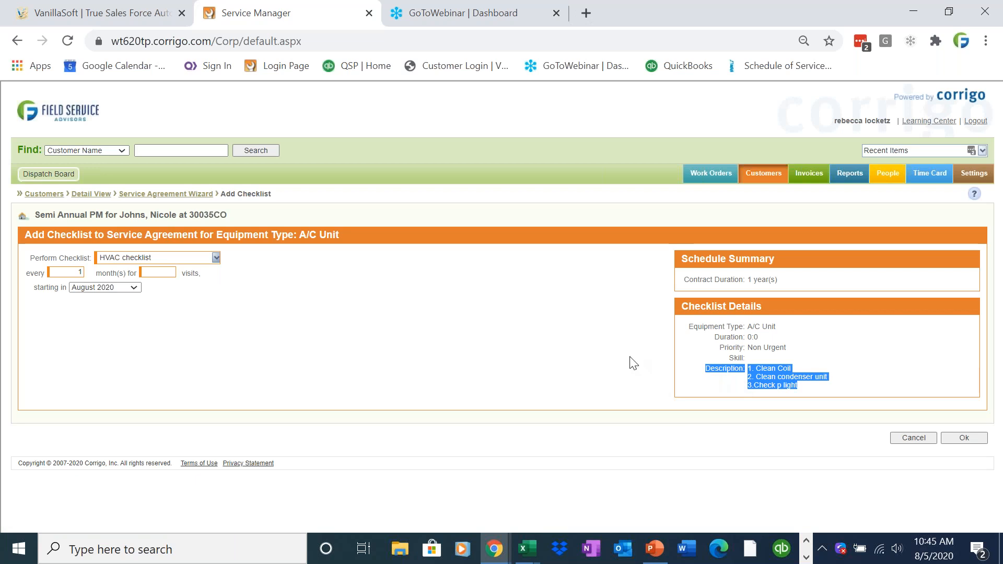
click(537, 422)
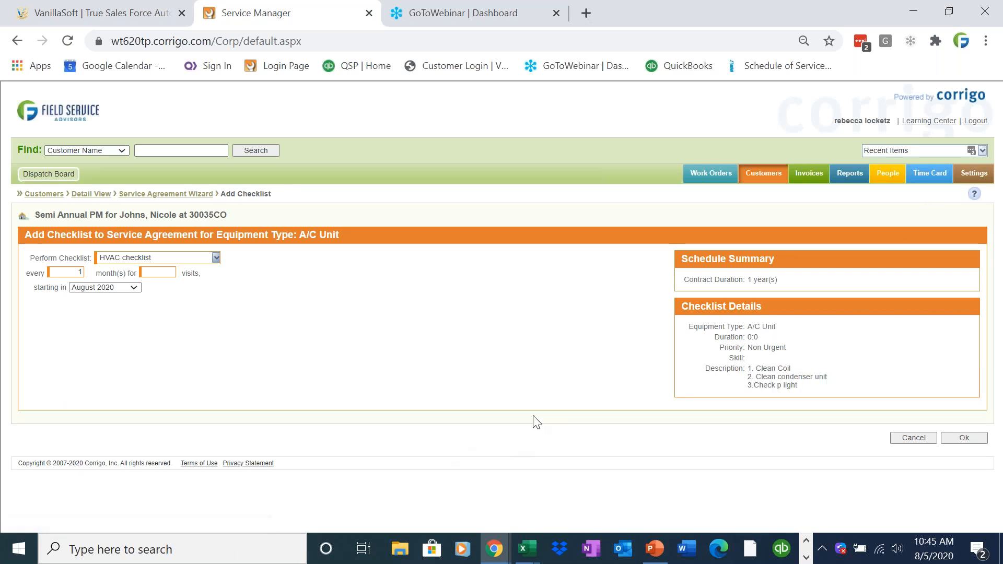
double_click(79, 271)
text(12)
key(Tab)
click(128, 288)
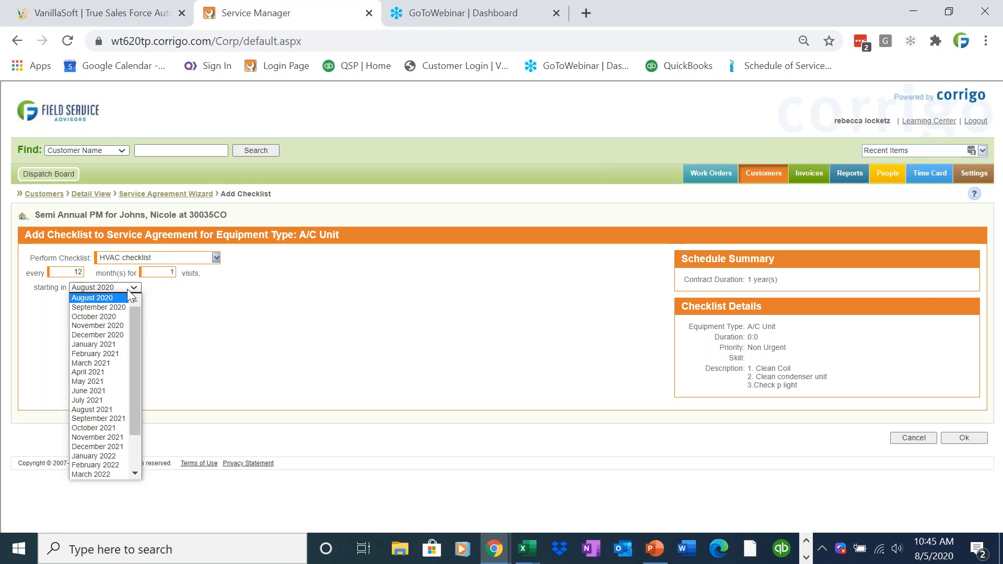
click(92, 298)
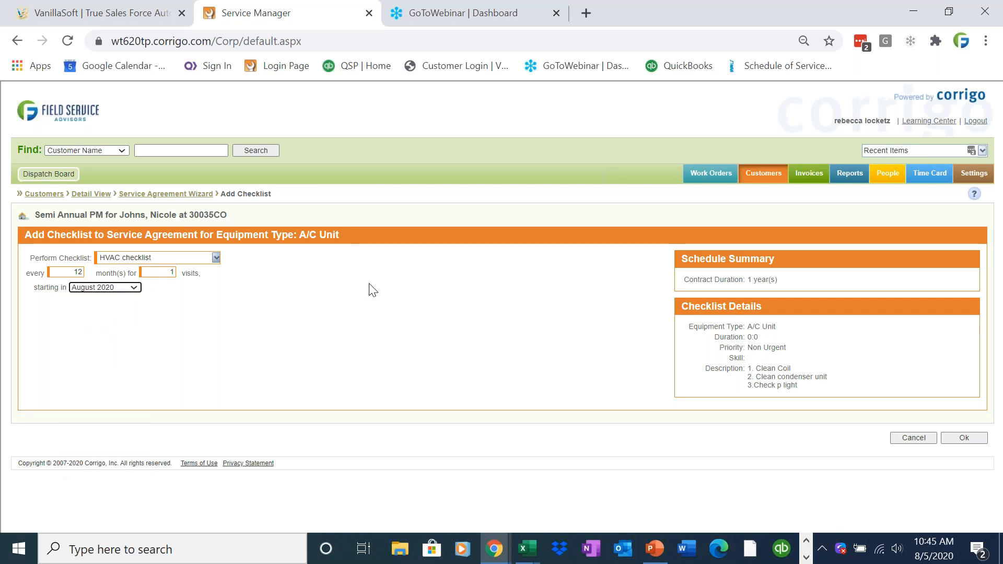
click(962, 438)
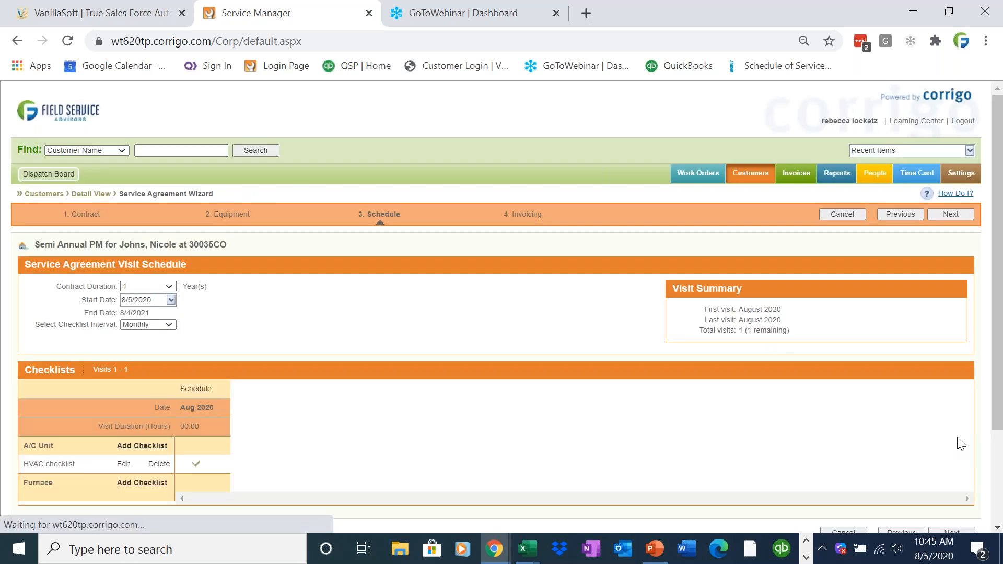
Add the Furnace's HVAC checklist every 12 months, starting October 2020.
scroll(251, 406, down, 1)
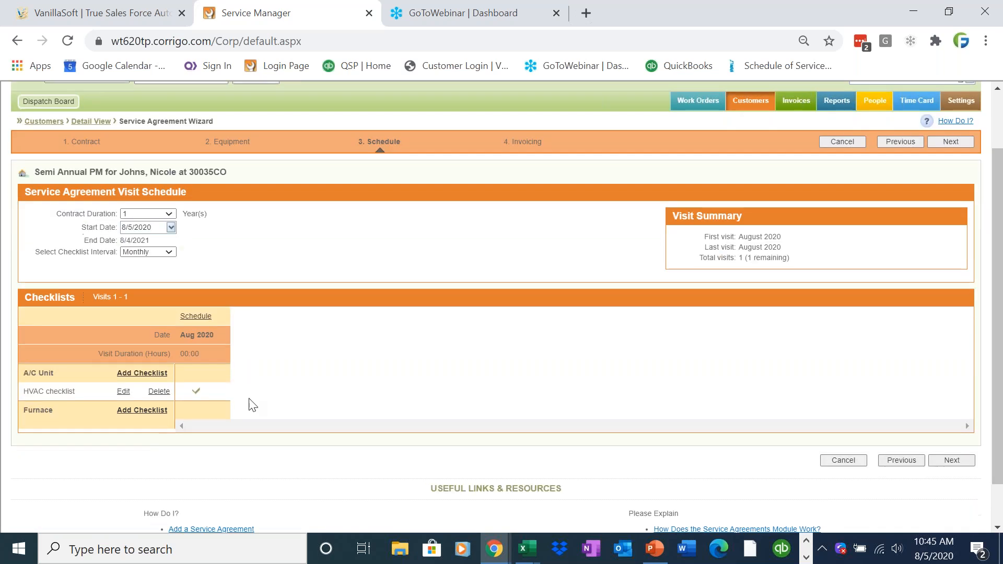
click(142, 410)
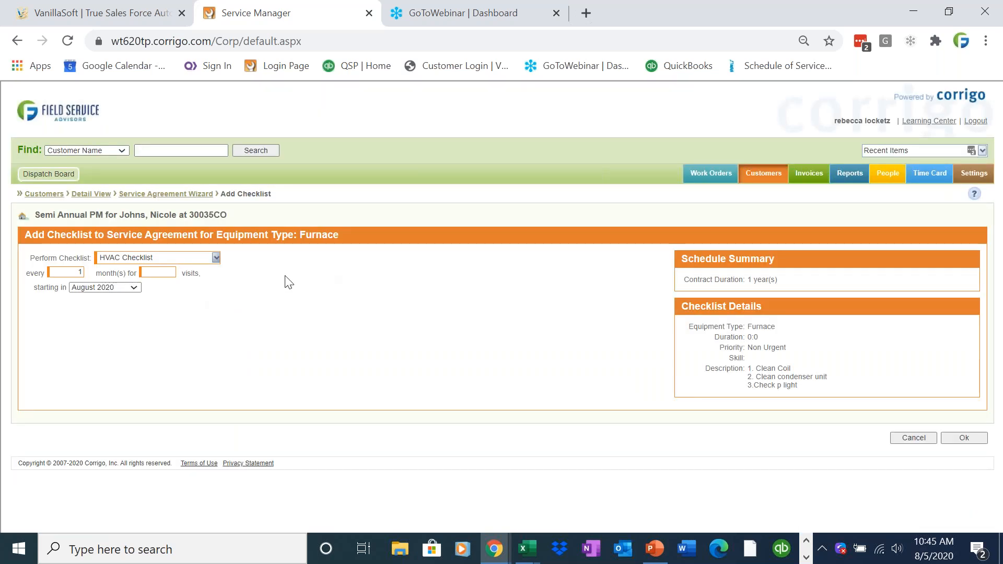
click(73, 272)
text(2)
key(Tab)
click(108, 289)
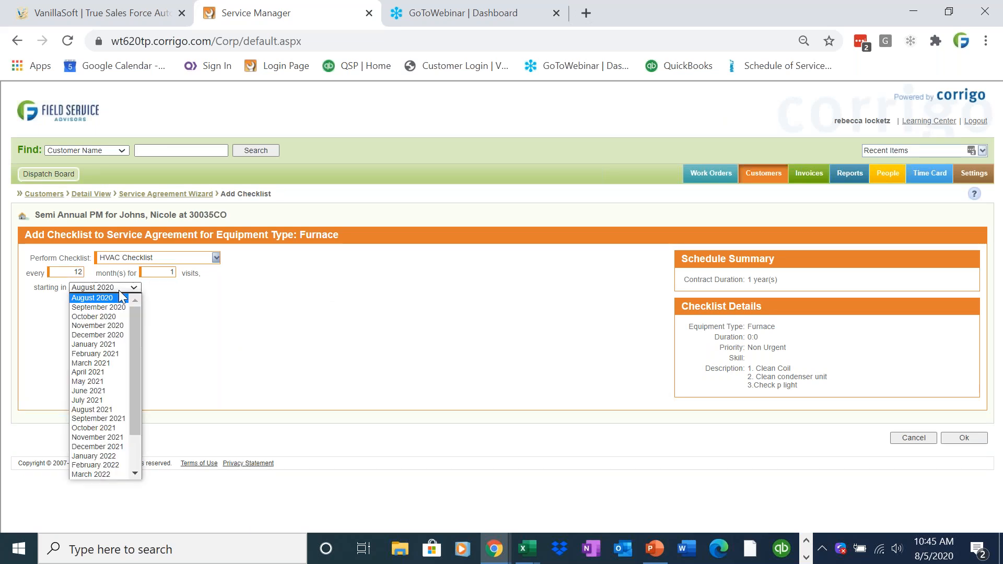
click(119, 317)
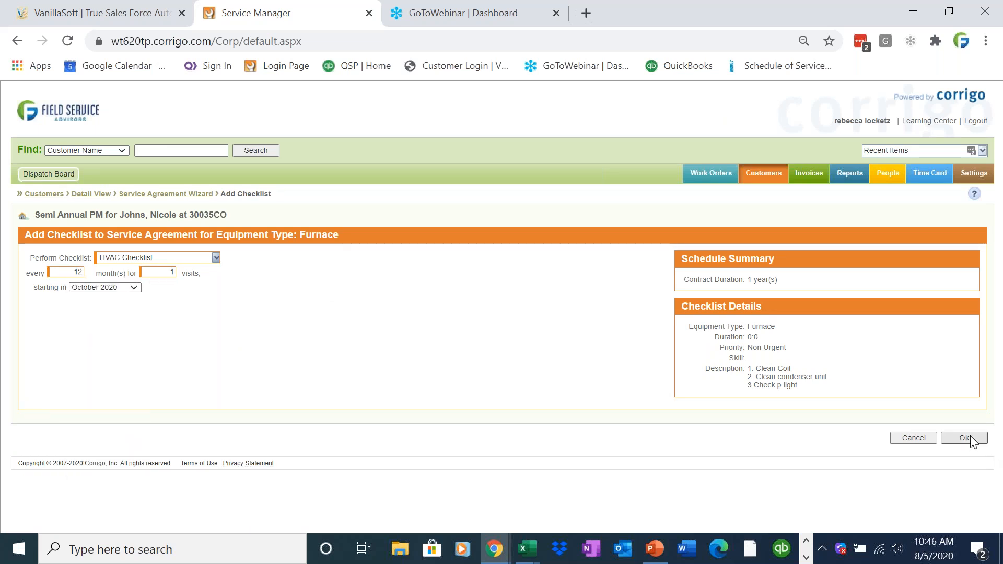
click(970, 437)
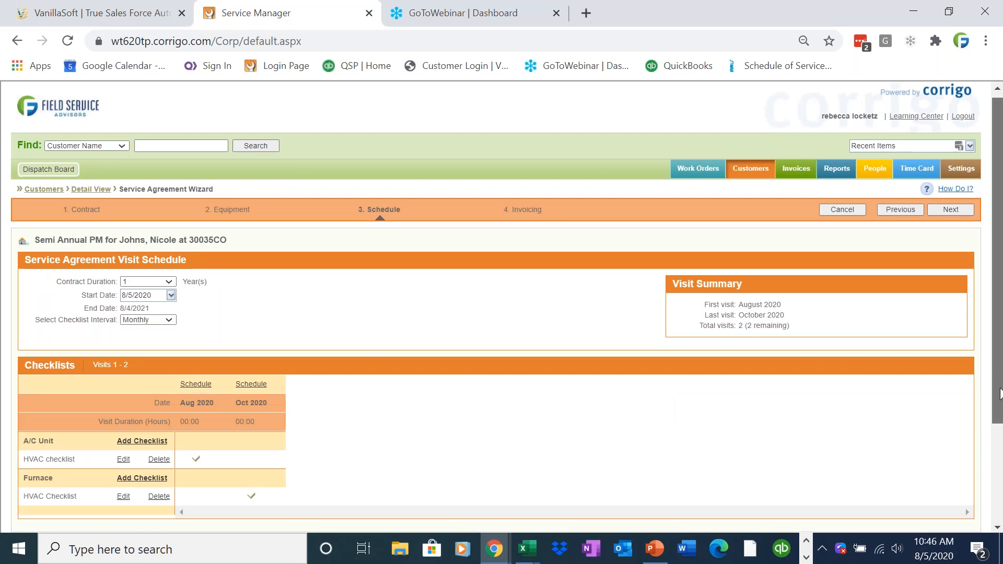
Advance through the invoicing step and finish the Semi Annual PM agreement.
scroll(193, 424, down, 1)
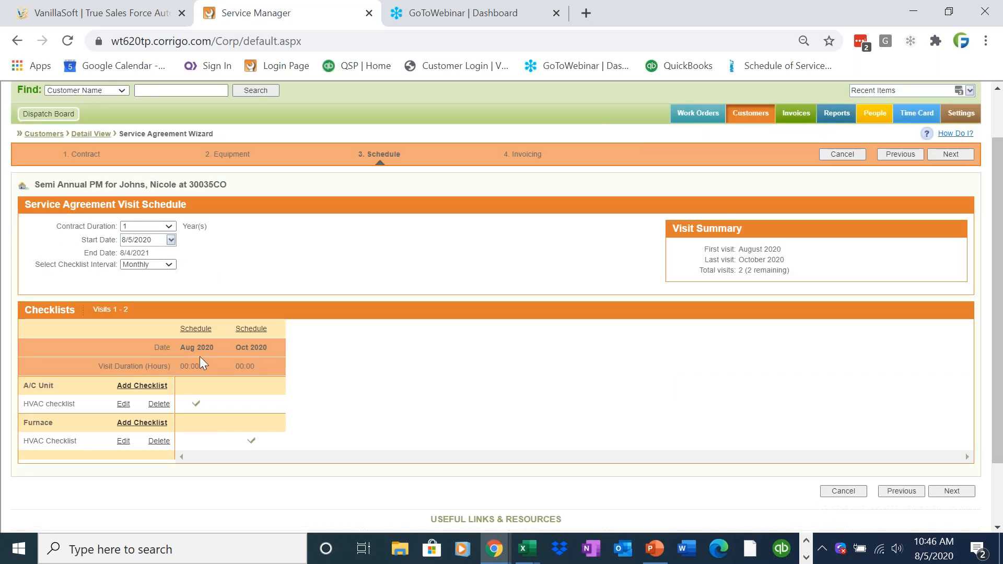
click(953, 492)
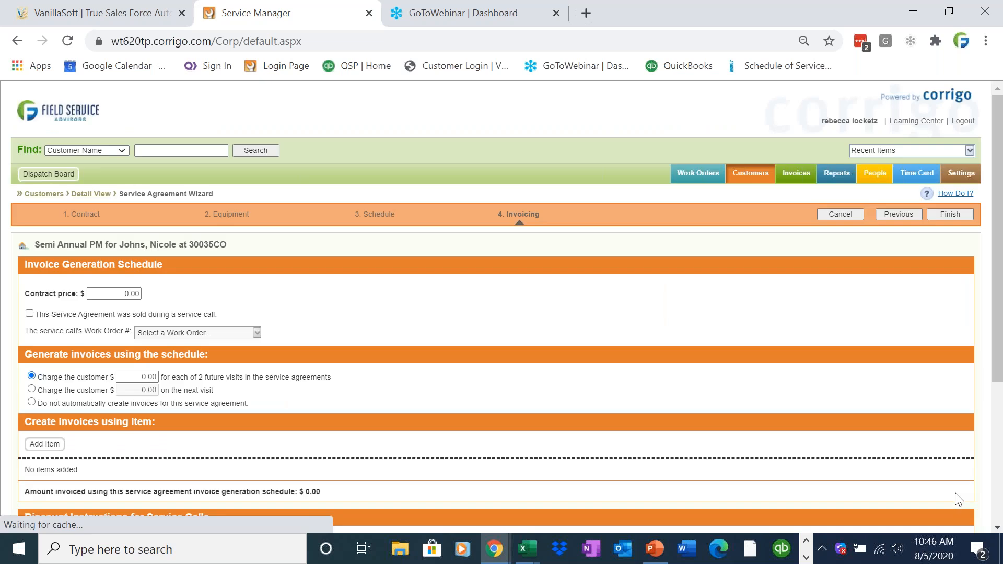
click(949, 214)
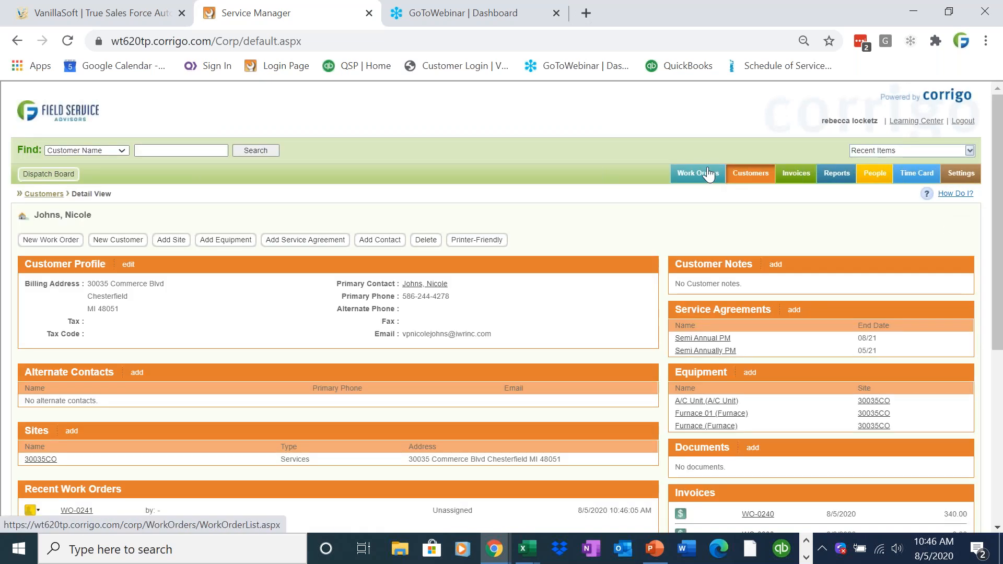
Show only unassigned work orders in the Work Orders list.
click(708, 174)
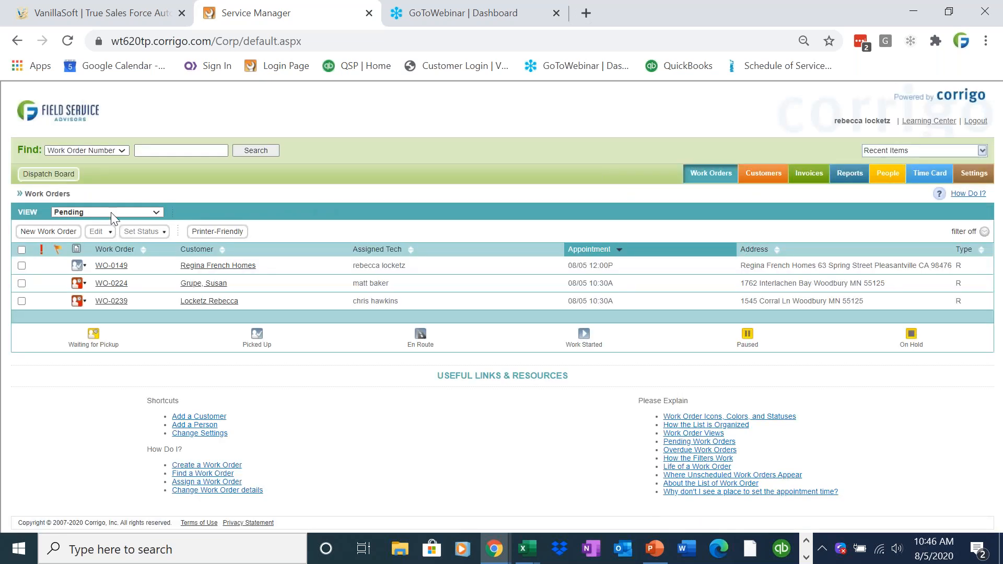
click(111, 212)
click(105, 223)
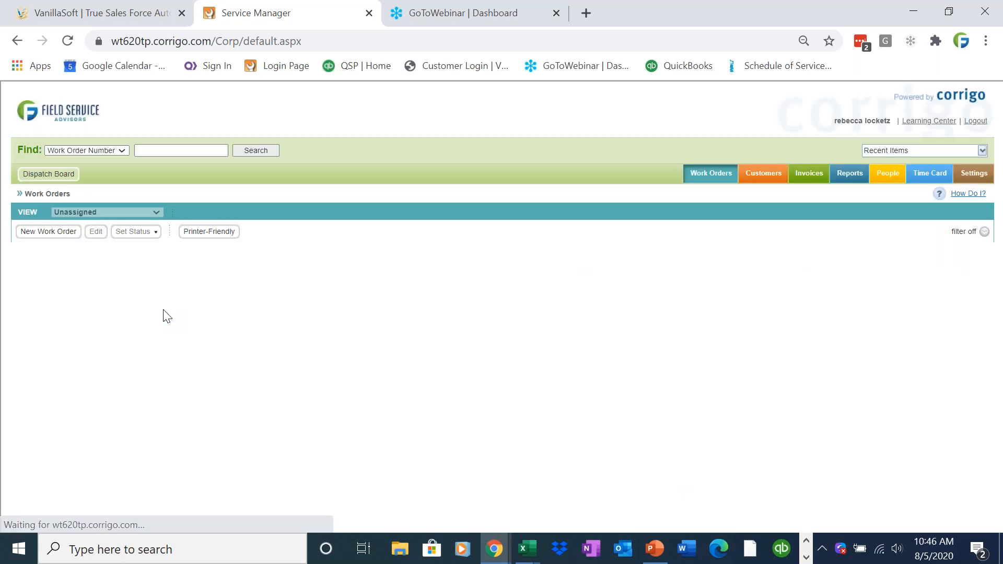
drag(997, 292, 1001, 411)
scroll(1001, 412, down, 1)
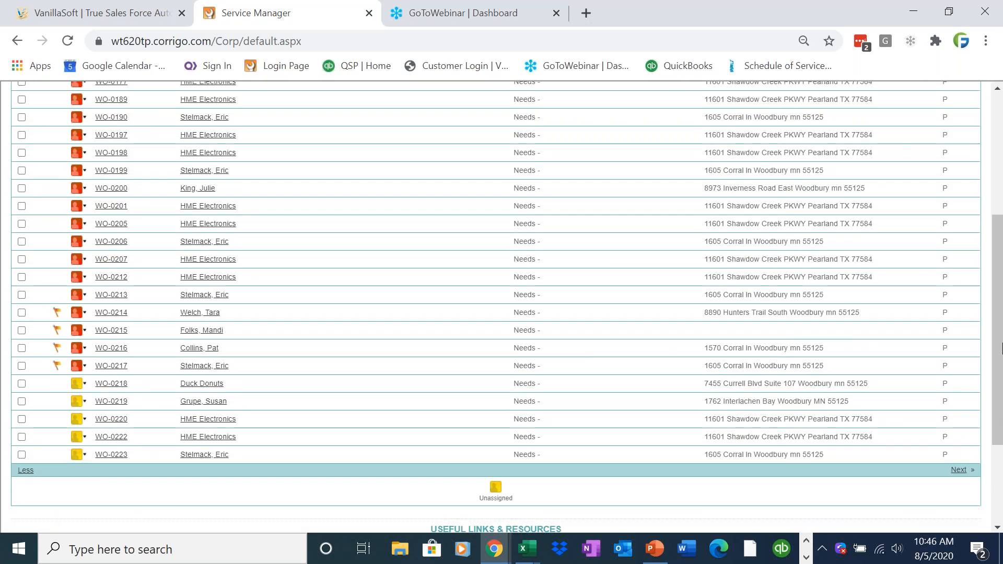
scroll(1002, 349, up, 5)
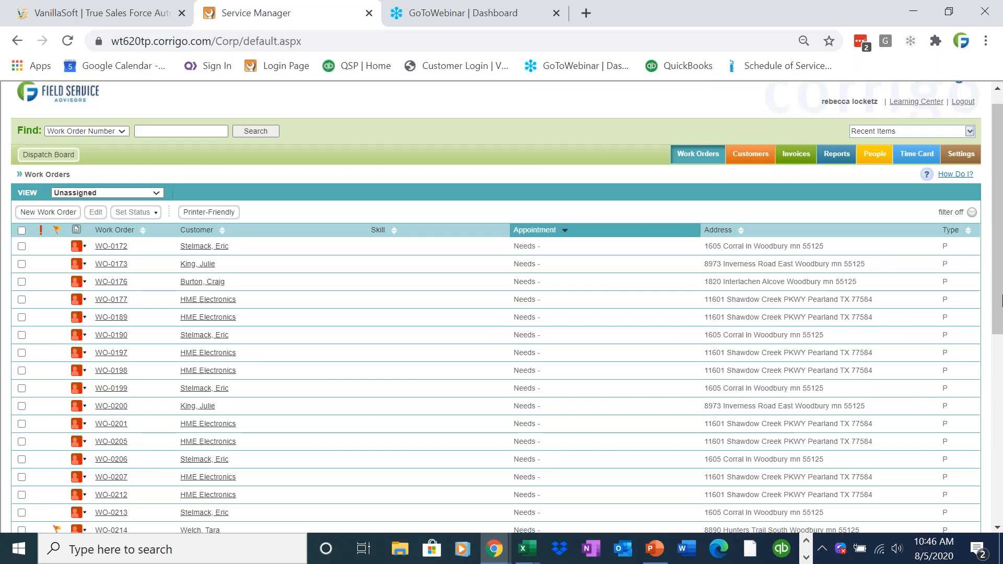
Display the maximized dispatch board as a list of Schedule PMs.
click(48, 155)
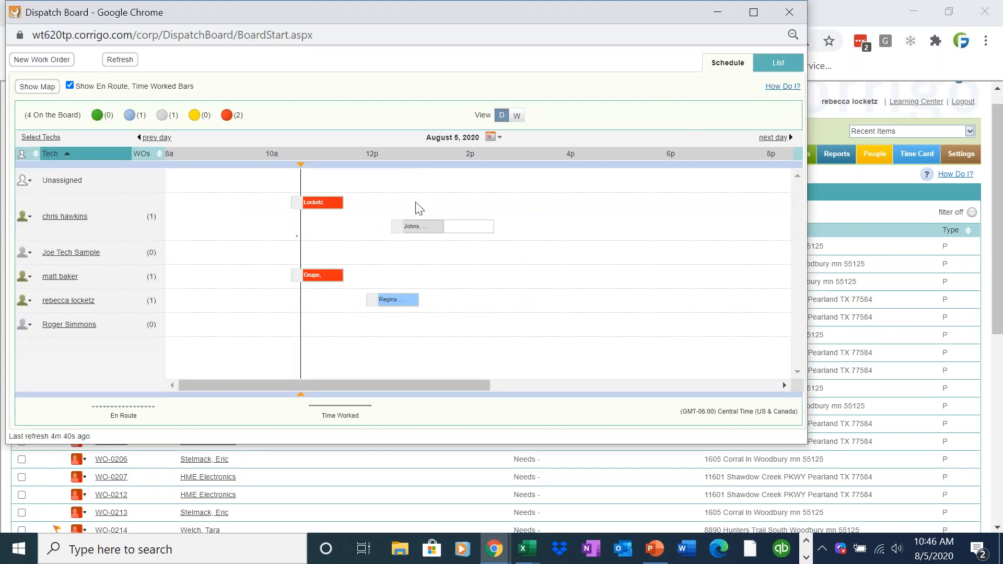
click(778, 62)
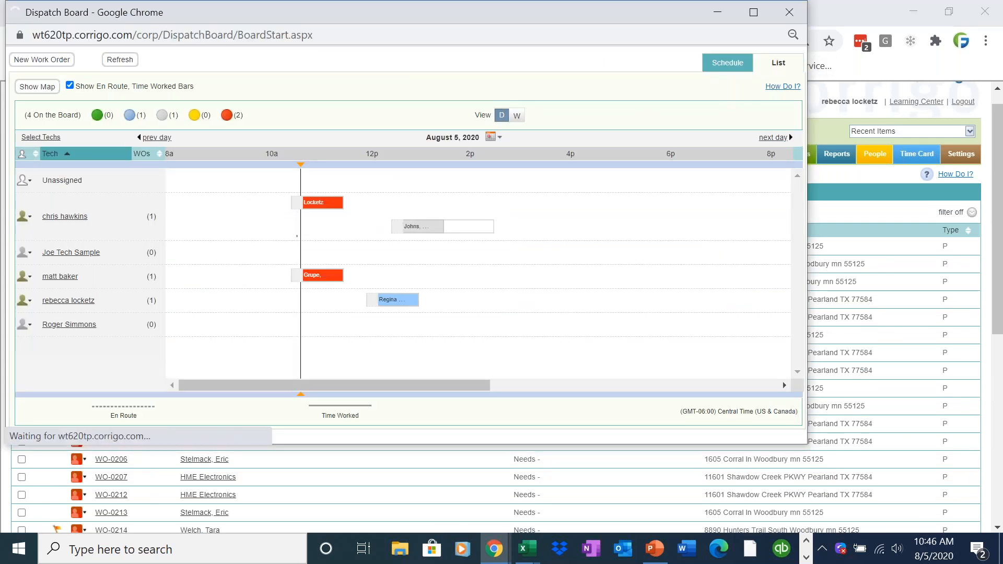
click(242, 83)
click(243, 102)
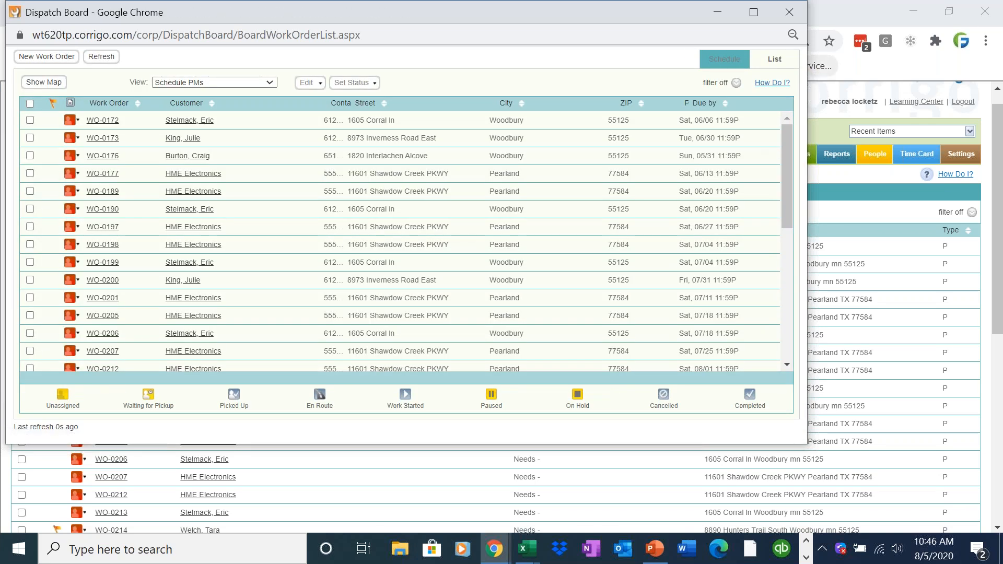
click(753, 12)
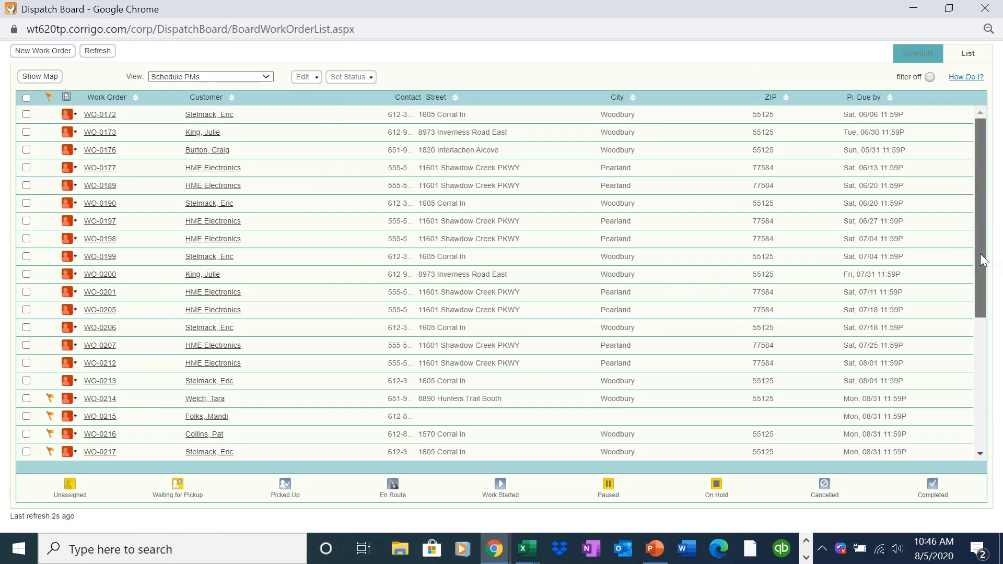
scroll(984, 260, down, 3)
drag(986, 321, 991, 399)
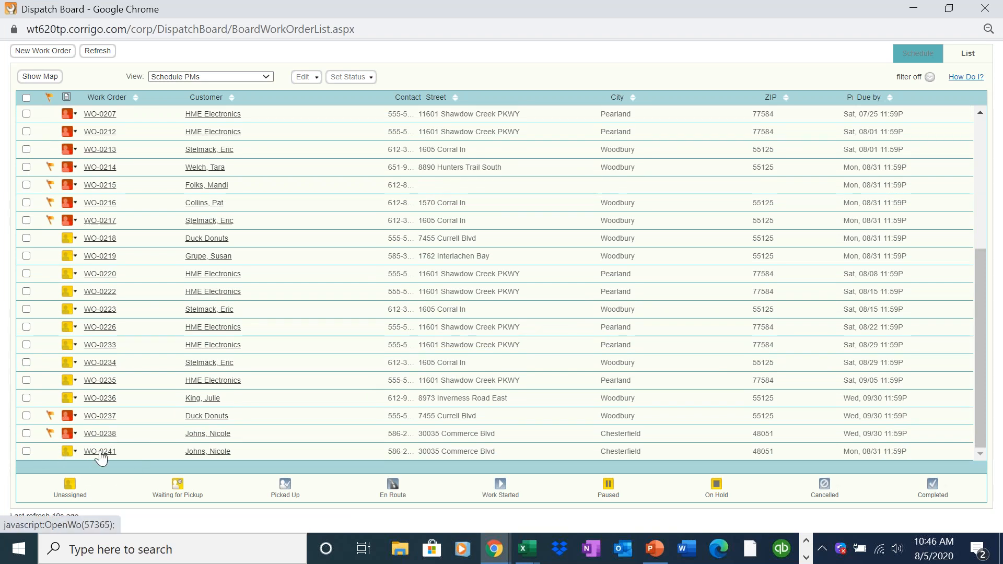
Bring up the scheduling form for work order WO-0241.
mouse_move(101, 458)
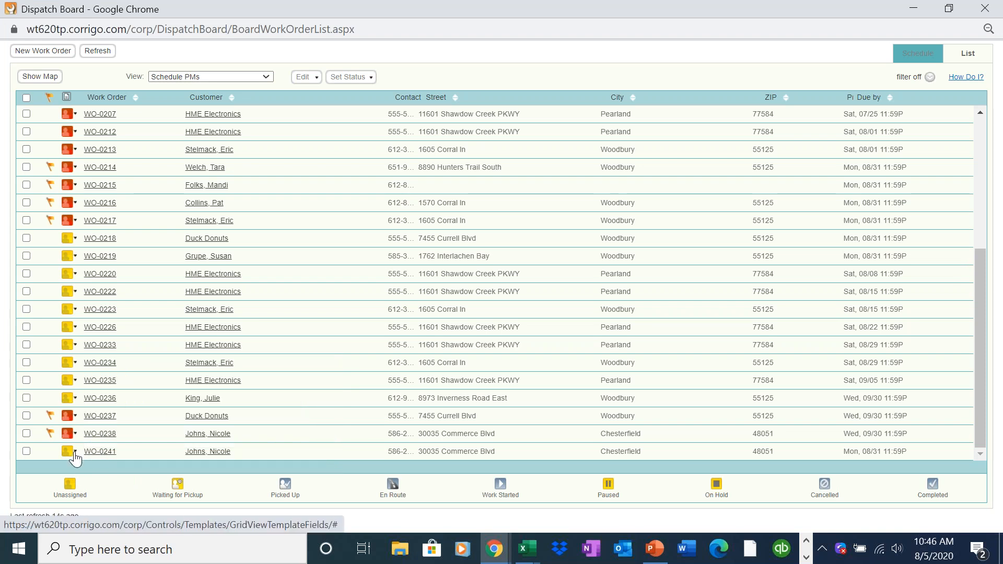
click(75, 451)
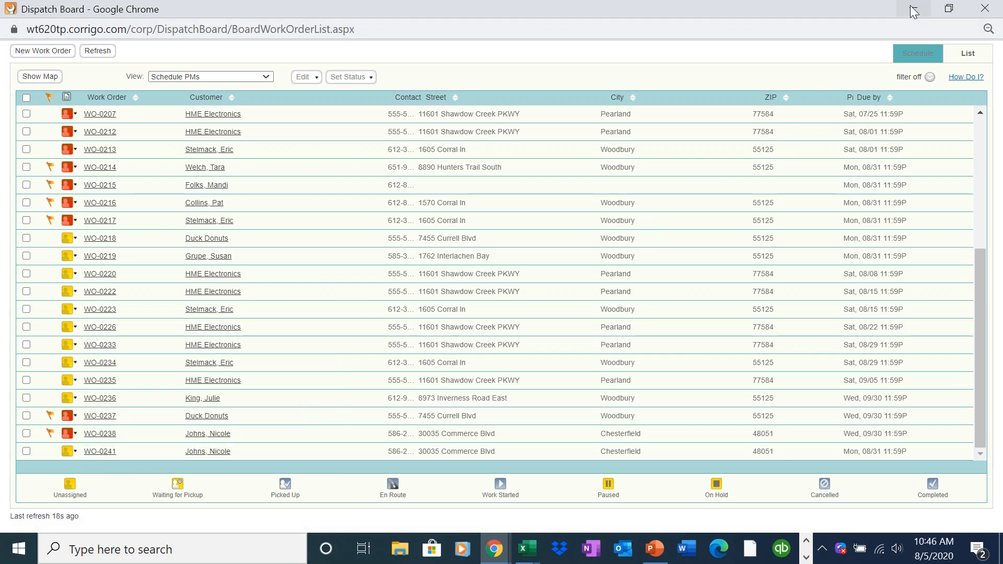
click(913, 8)
Schedule the appointment for 8/5/2020 at 11:00 AM and assign the first listed technician.
click(141, 129)
click(106, 161)
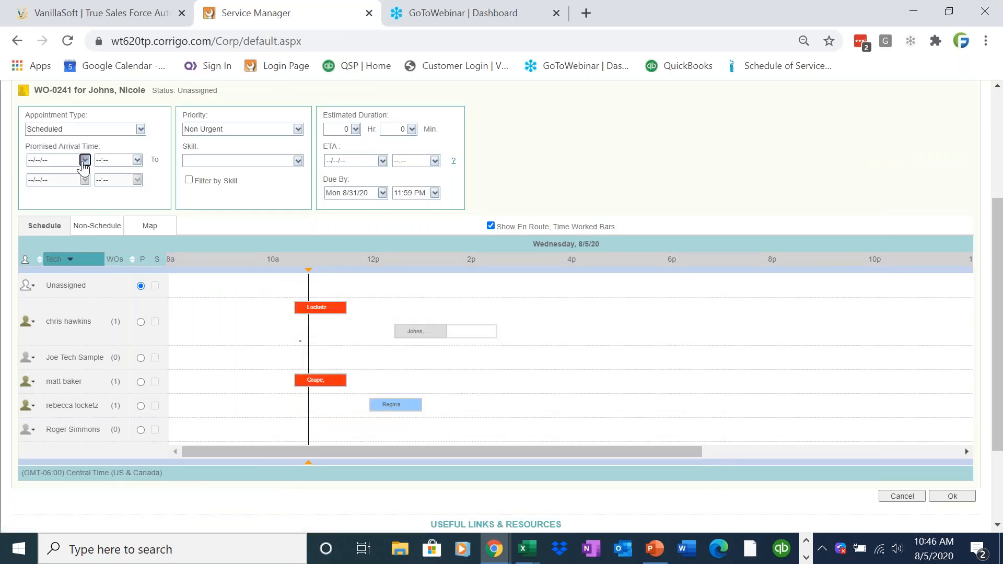
click(85, 160)
click(92, 213)
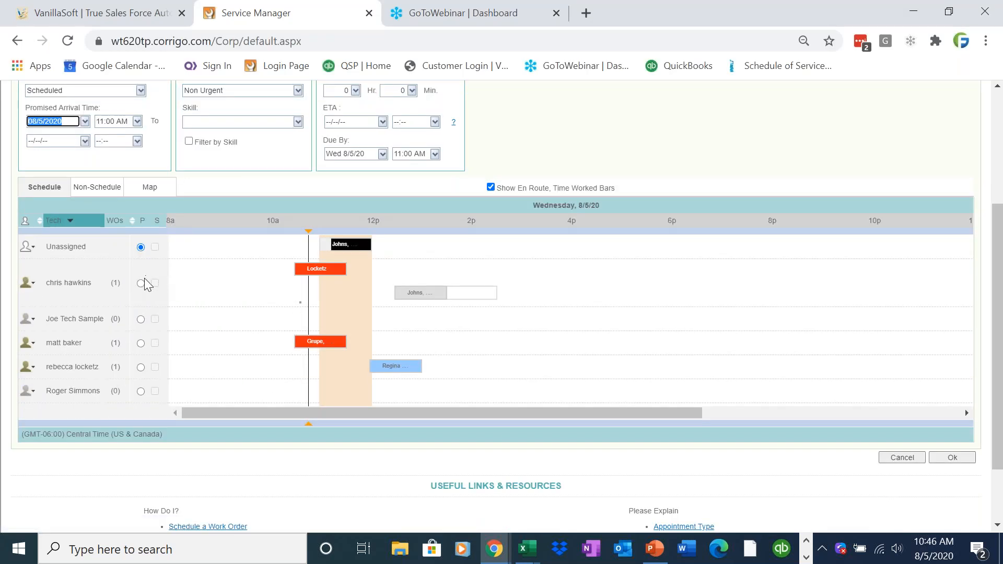
click(140, 283)
click(966, 481)
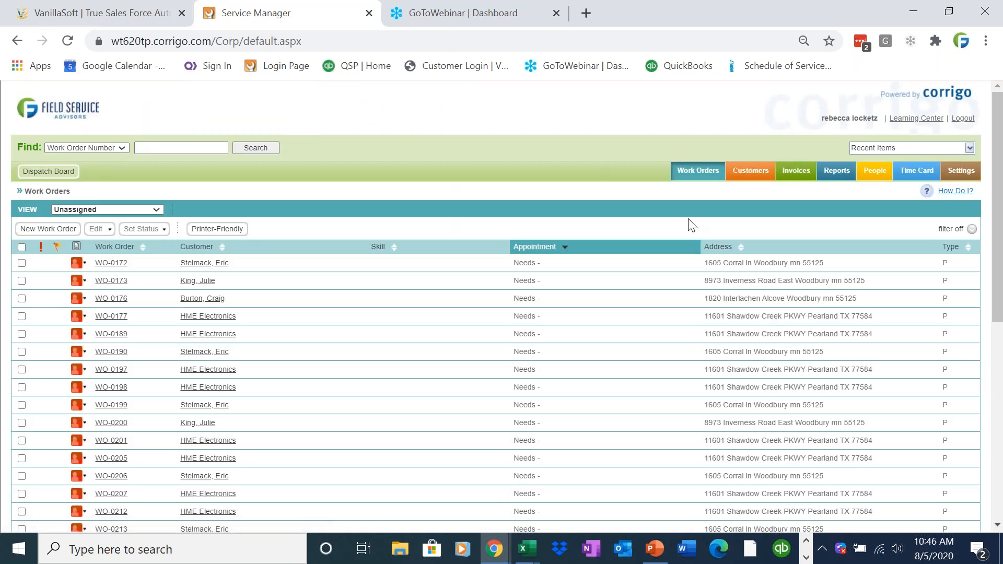
Switch the work order view to Pending and open WO-0241.
click(152, 210)
click(145, 240)
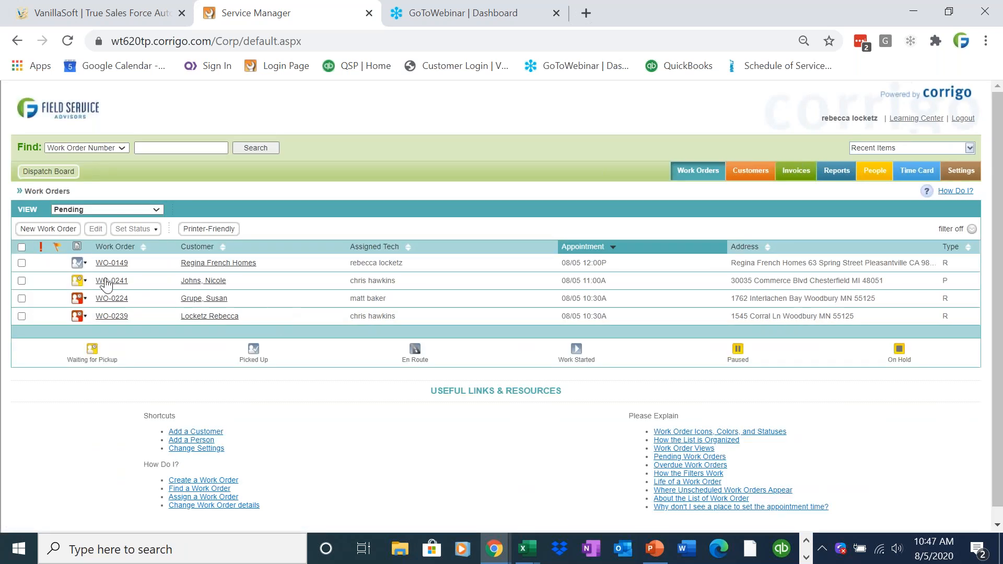
click(106, 282)
click(601, 134)
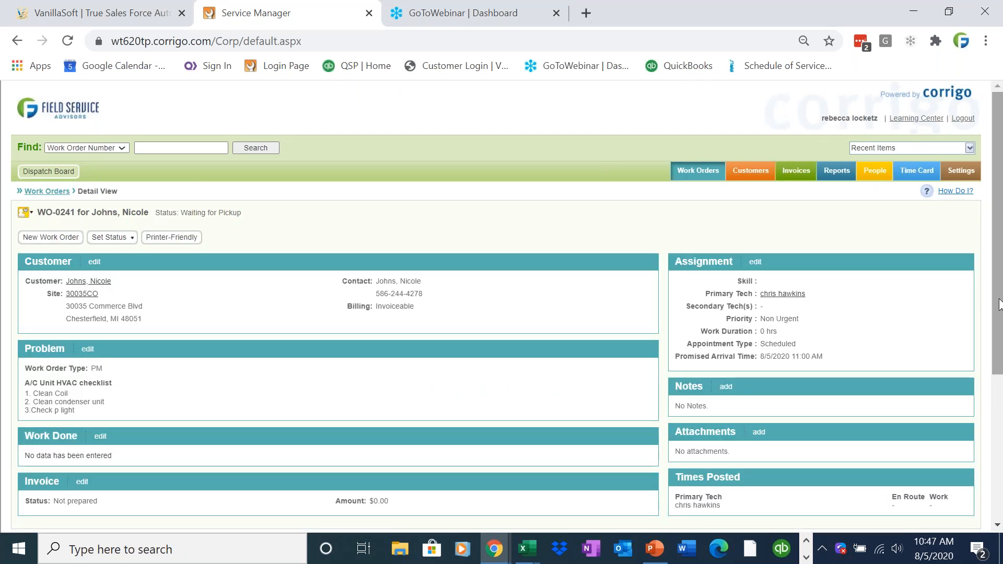
Review WO-0241's details, selecting the Work Order Type: PM and A/C Unit HVAC checklist text.
scroll(332, 349, down, 2)
drag(103, 302, 29, 305)
drag(82, 345, 24, 320)
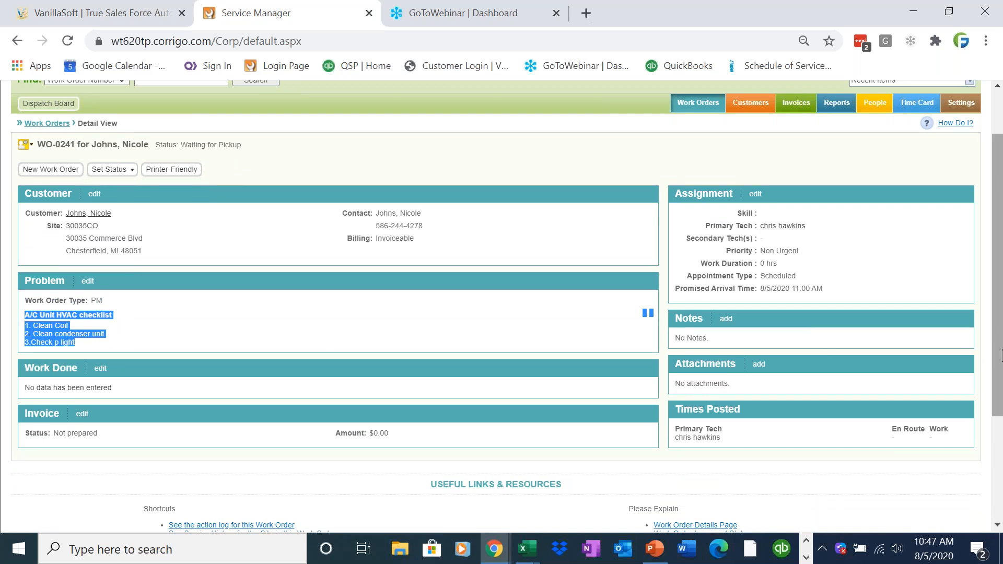
scroll(926, 340, up, 2)
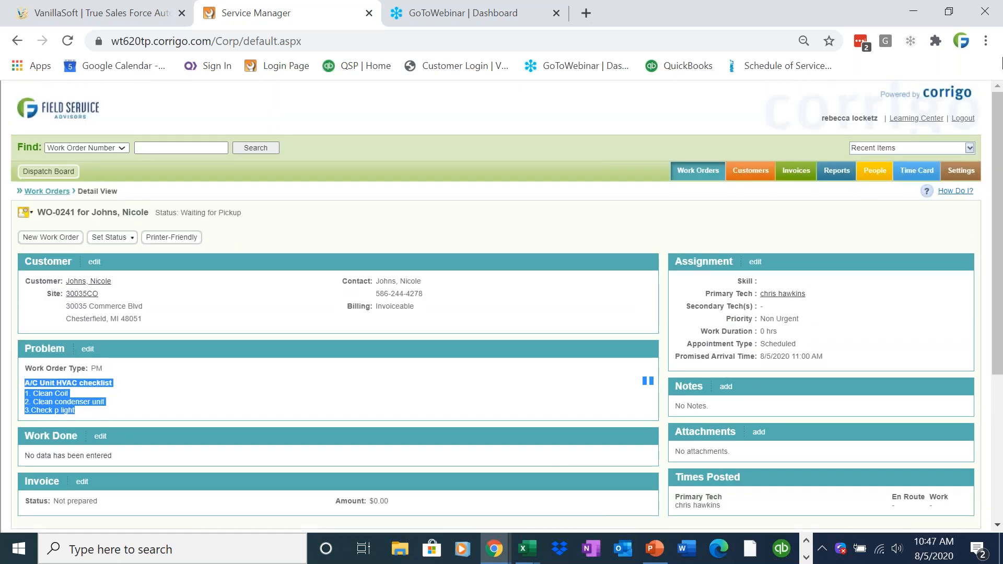
click(993, 48)
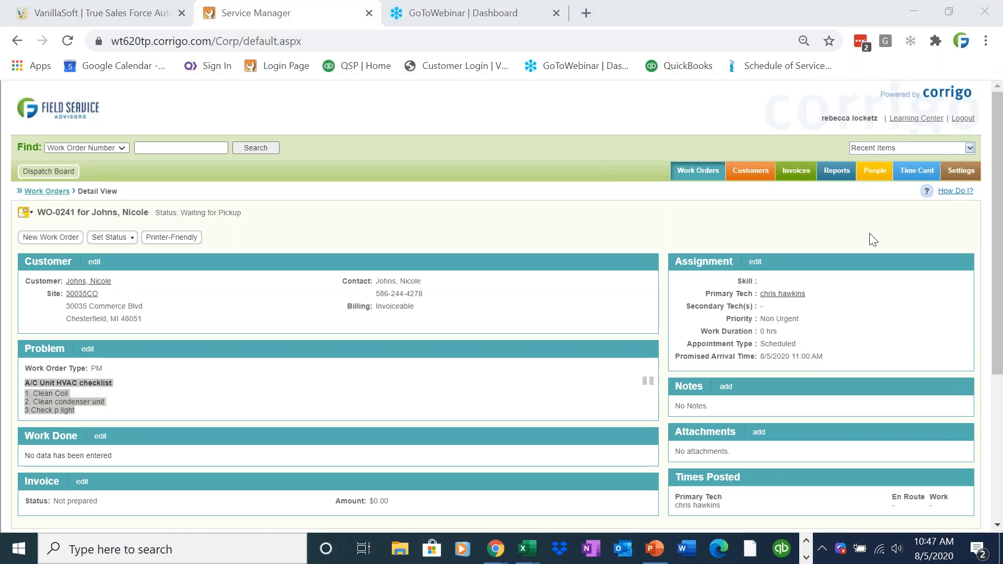